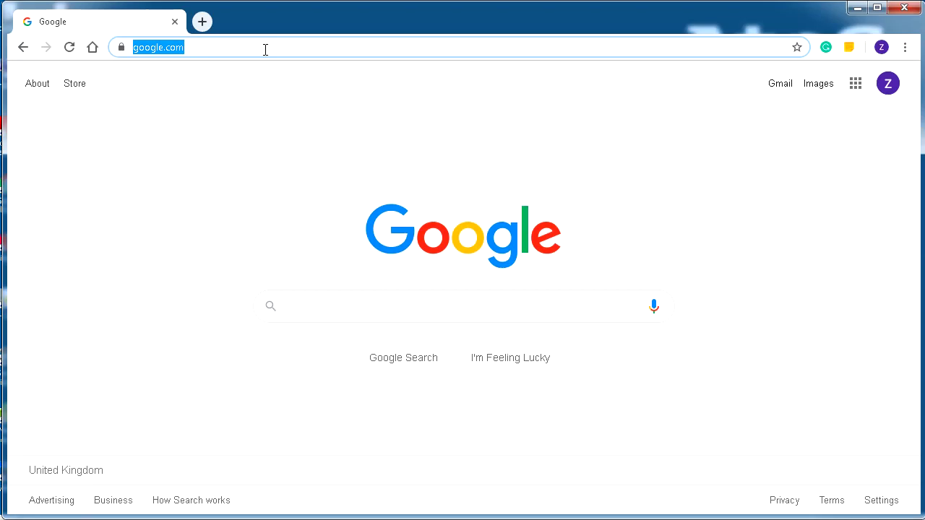
Step: Open the Commvault Store site at store.commvault.com in the browser
text(store)
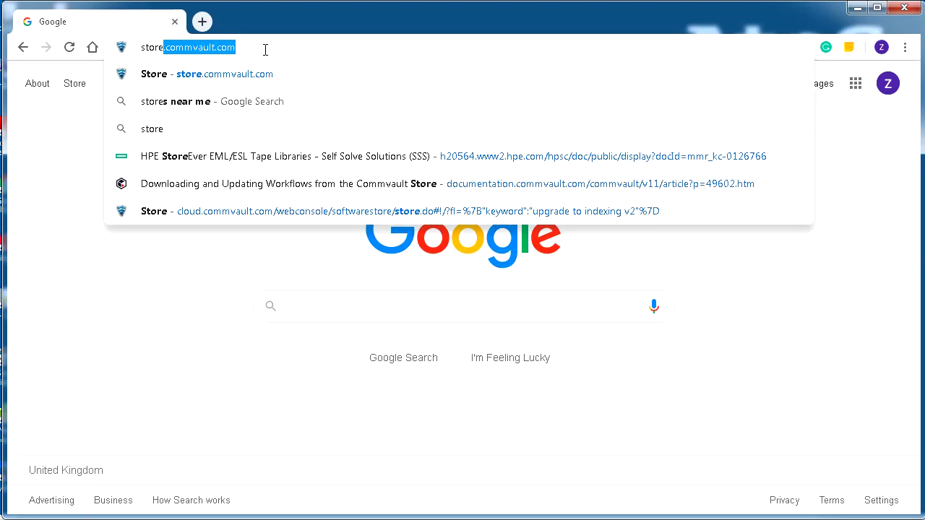
key(Right)
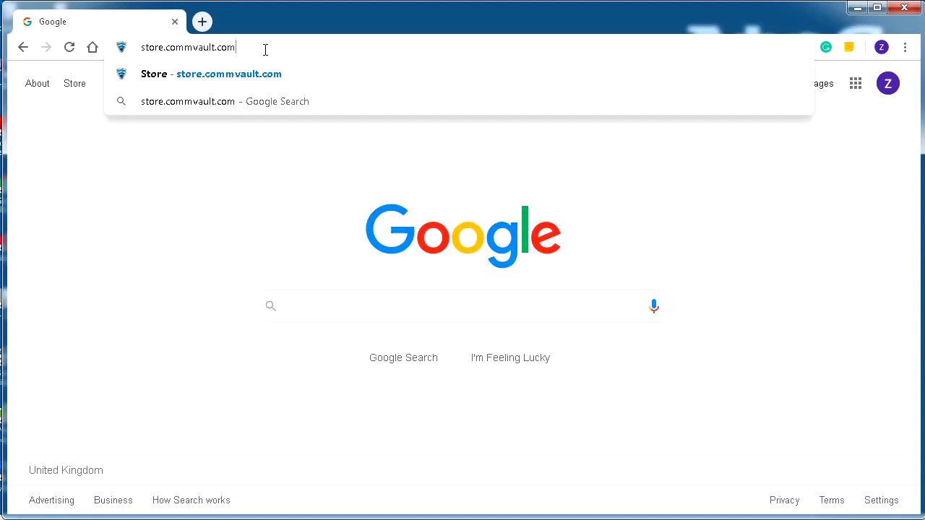
key(Return)
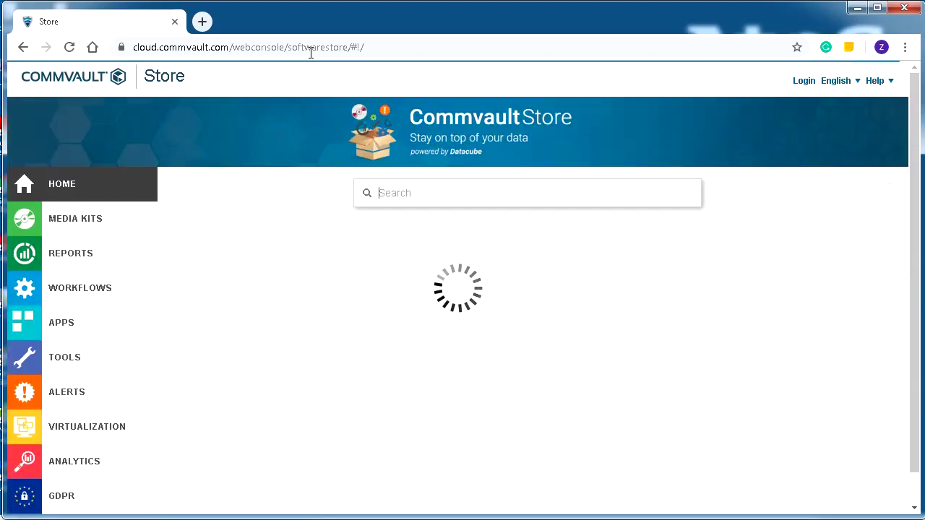
Step: Search the store for 'upgrade to indexing v2'
click(413, 195)
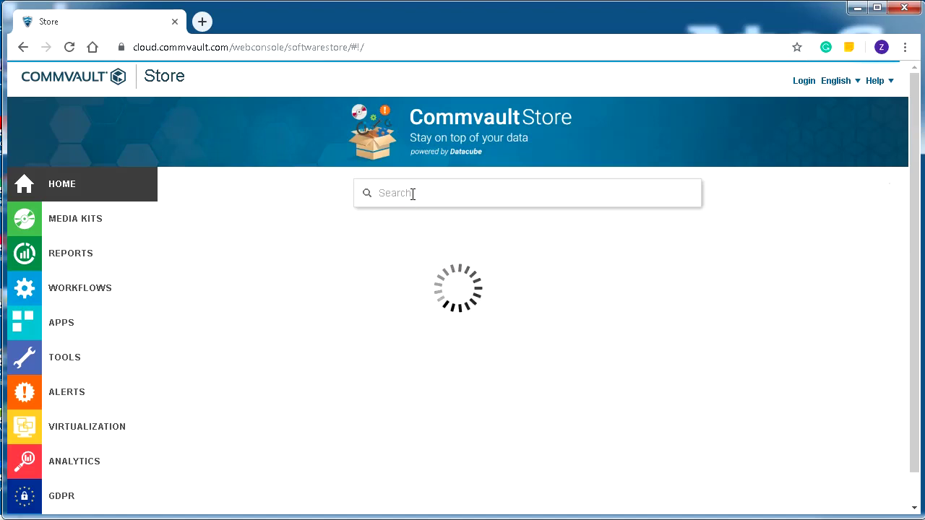
text(upgrade to indexing v2)
key(Return)
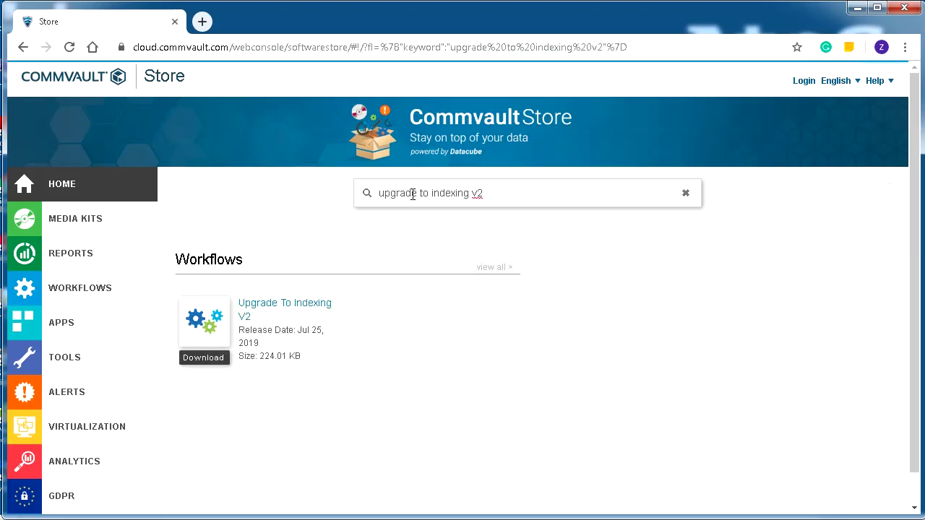
Step: Start the workflow download and sign in to Commvault Store with the account username and password
click(205, 359)
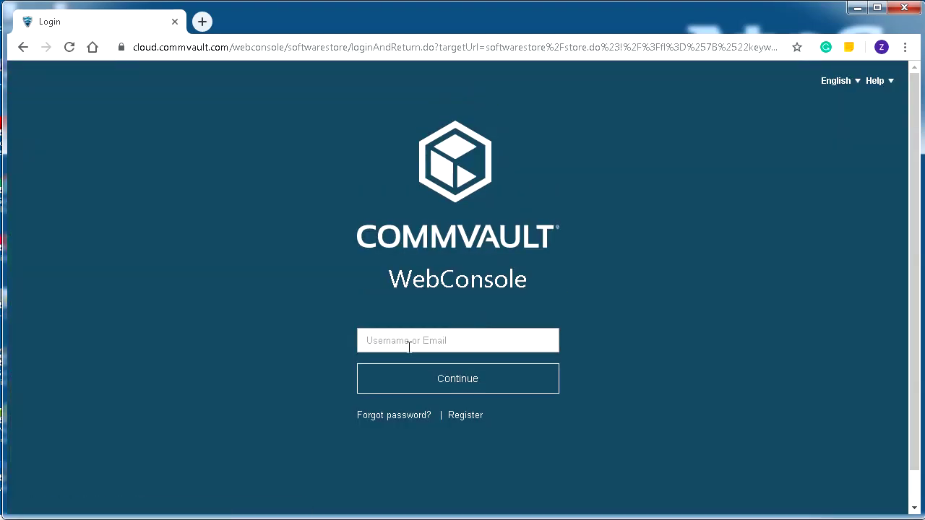
text(admin)
click(467, 390)
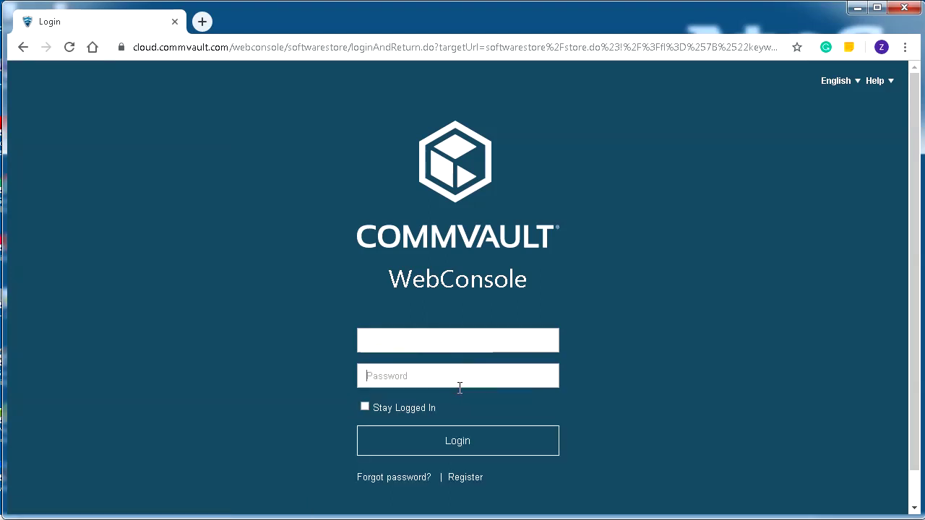
text(•••••••••••)
click(451, 442)
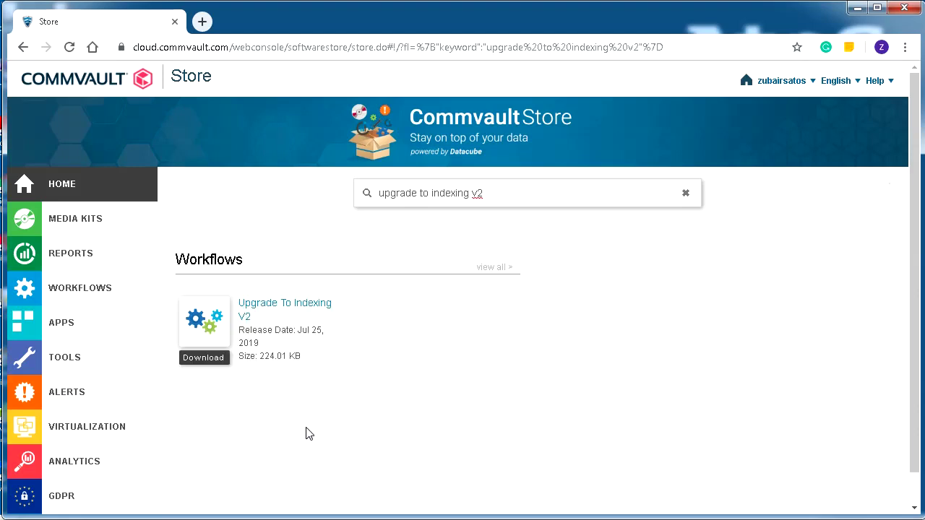
Step: Download the workflow as UpgradeToIndexingV2.xml without the ' (1)' suffix, replacing the existing file
click(205, 359)
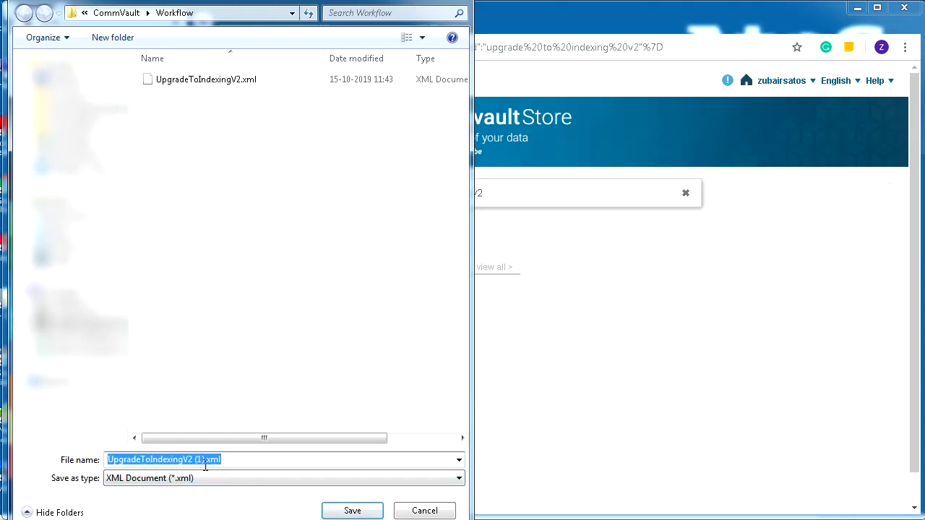
key(Right)
key(Left)
key(Left)
key(Left)
key(Left)
key(BackSpace)
key(BackSpace)
key(BackSpace)
key(BackSpace)
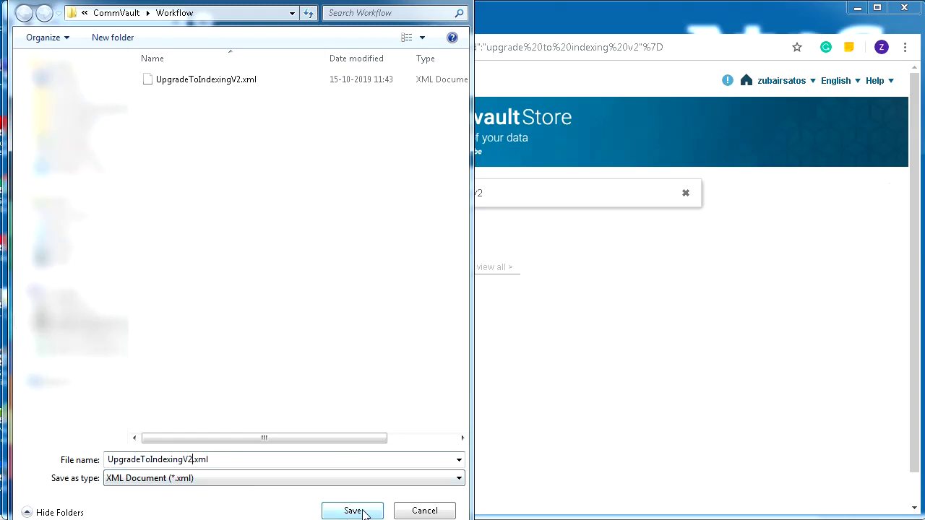
click(365, 511)
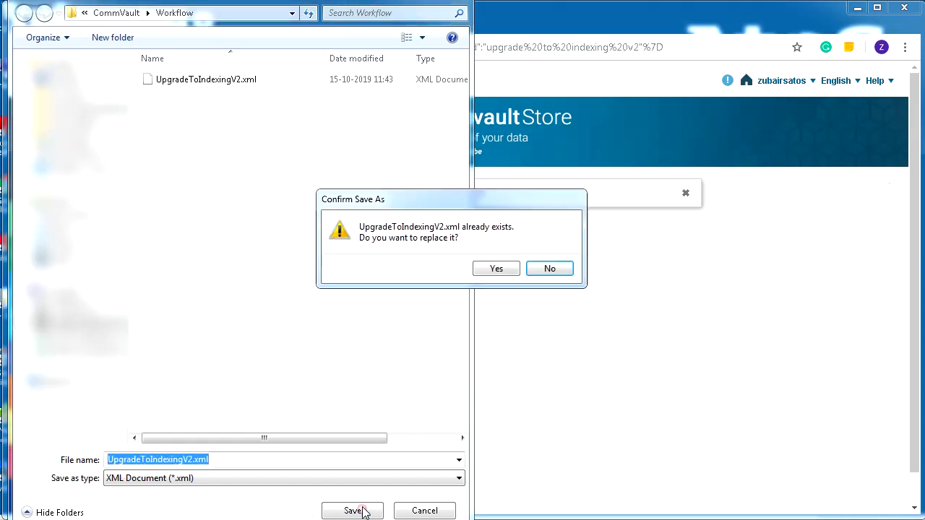
click(497, 271)
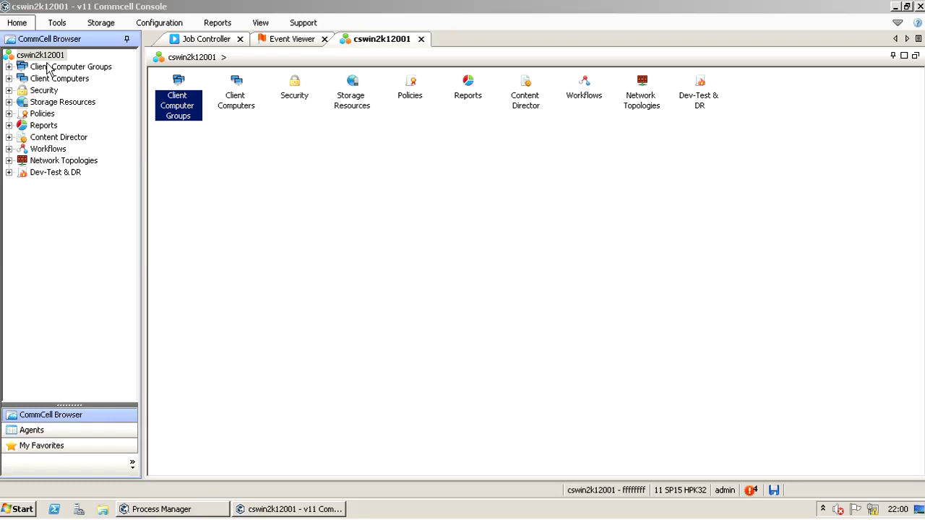
Step: Bring the CommCell Console forward and show the Workflows list from the CommCell Browser
click(49, 58)
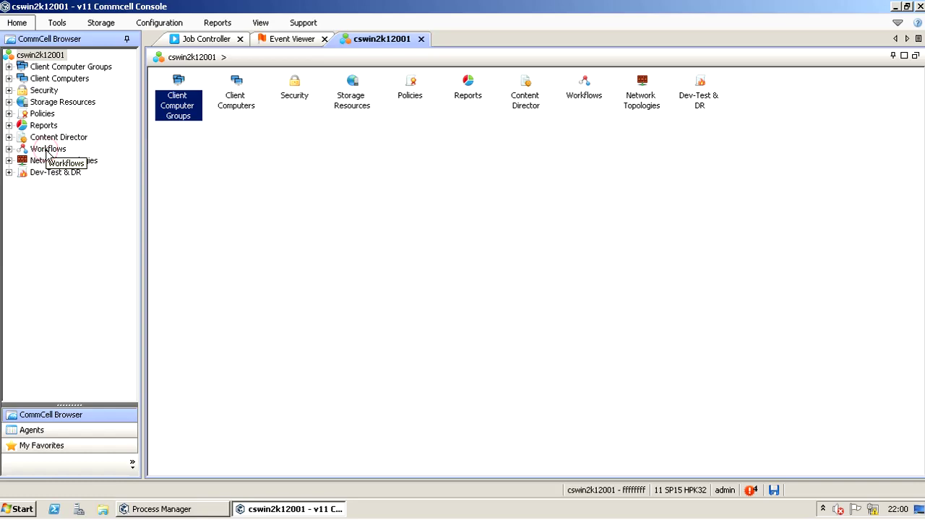
click(47, 149)
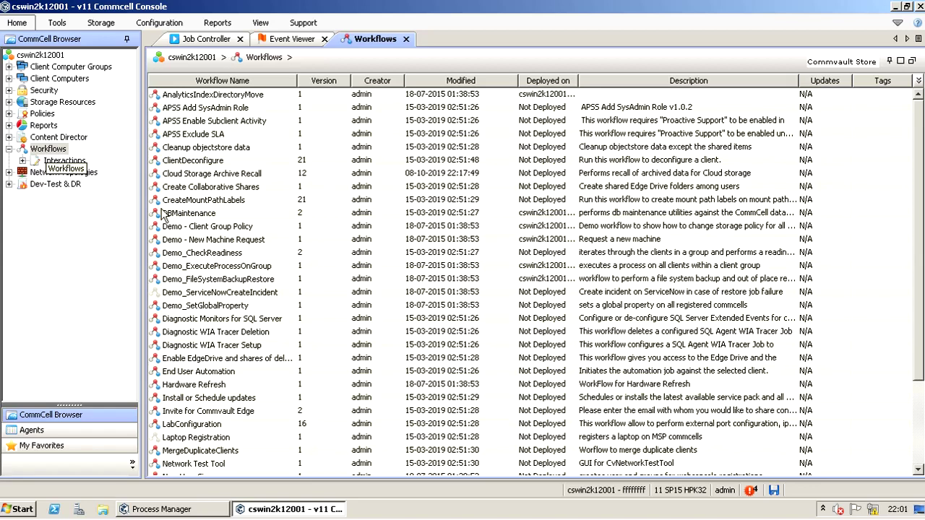
click(919, 443)
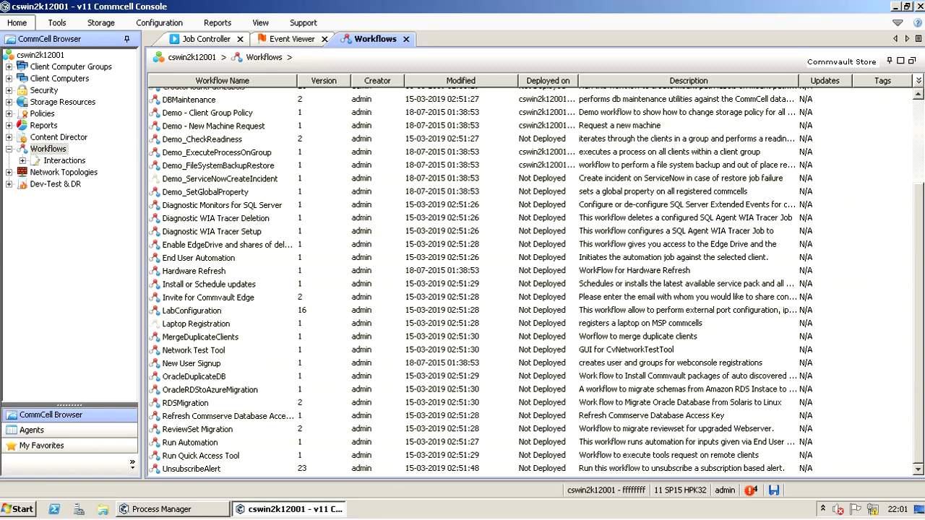
click(918, 124)
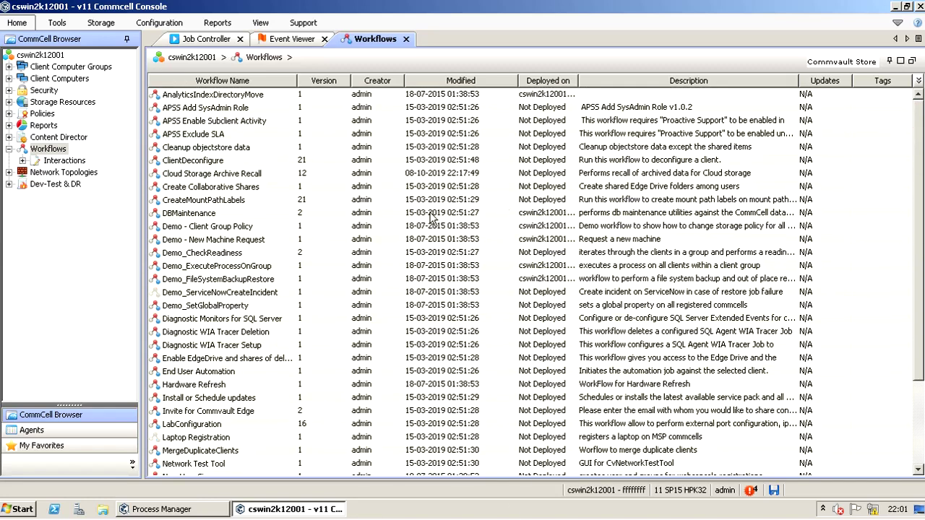
Step: Use Workflows > All Tasks > Import Definitions to load UpgradeToIndexingV2.xml from the Desktop
click(52, 152)
right_click(52, 153)
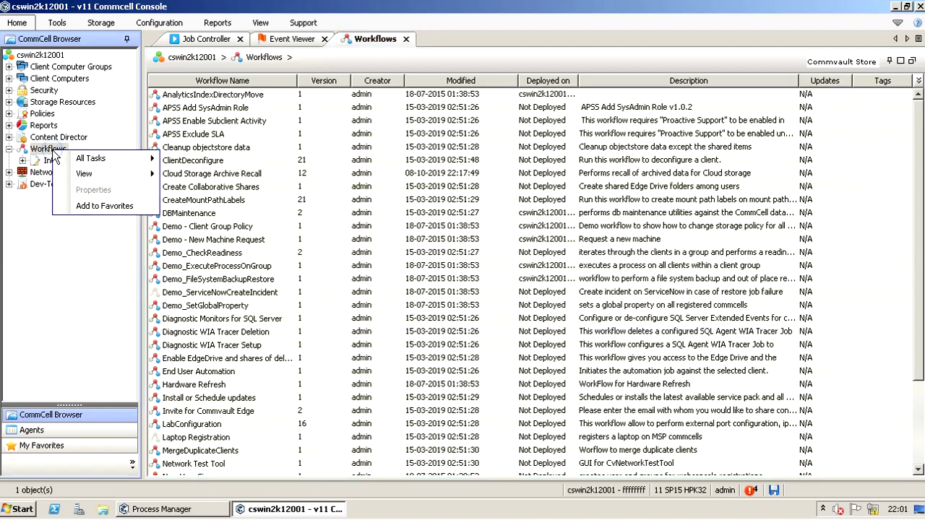
mouse_move(80, 160)
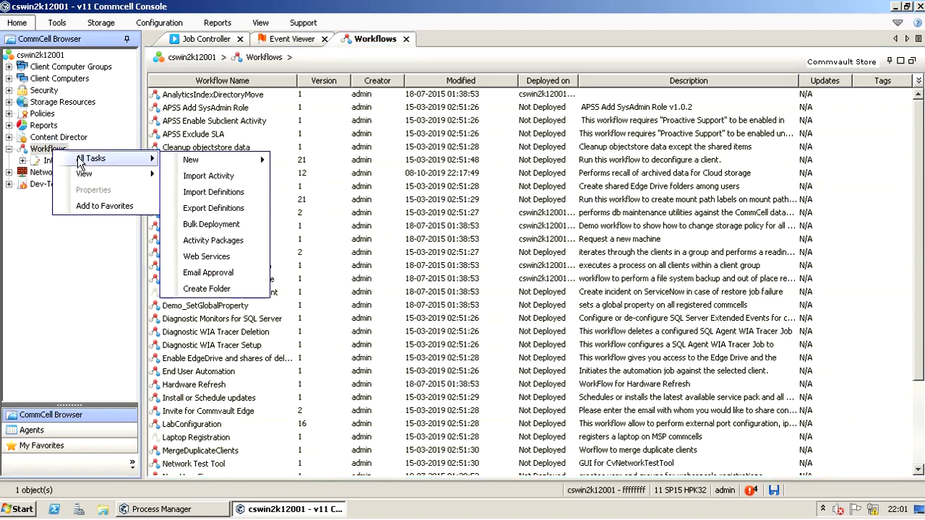
click(251, 193)
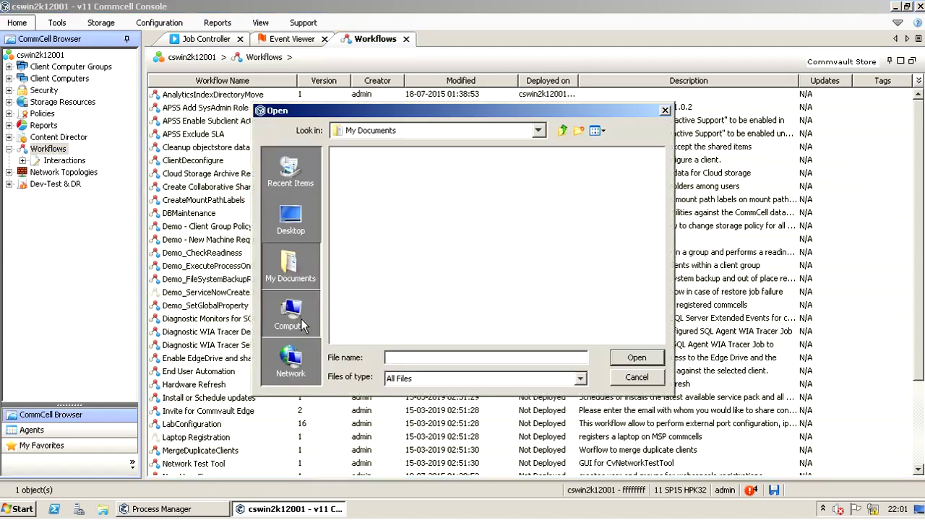
click(292, 318)
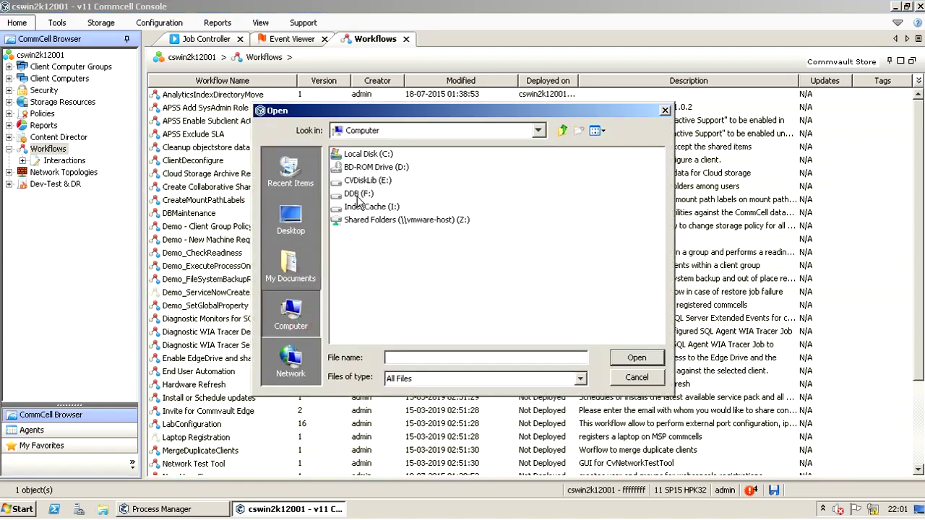
click(362, 181)
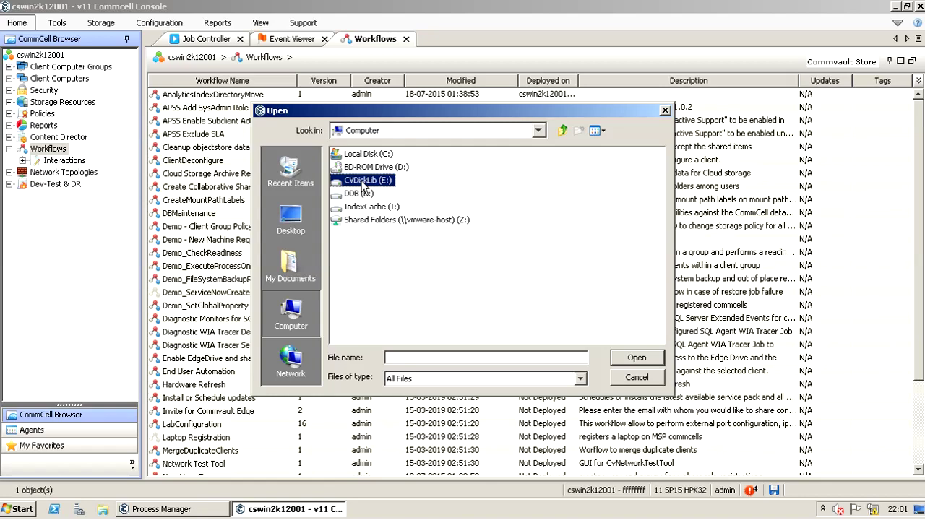
click(291, 216)
click(365, 262)
click(636, 359)
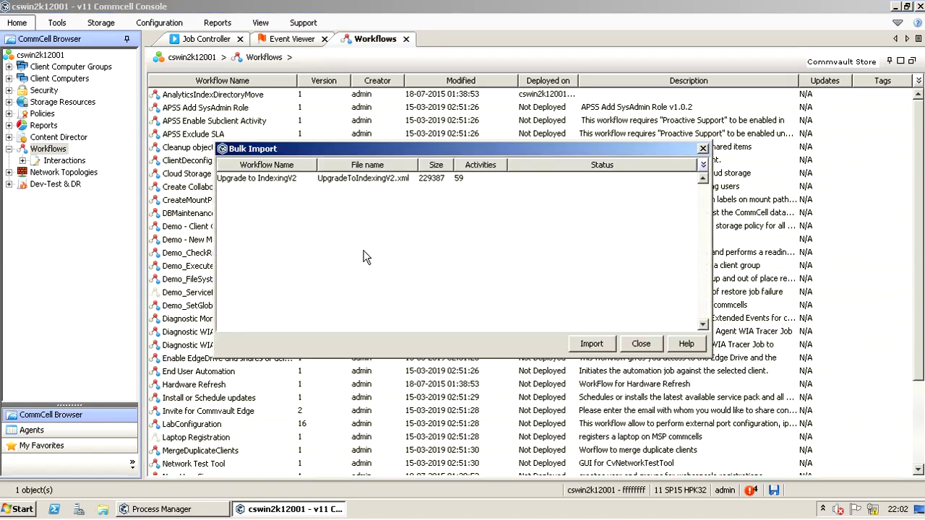
Step: Import the Upgrade to IndexingV2 entry from Bulk Import, acknowledge completion and close the window
click(283, 182)
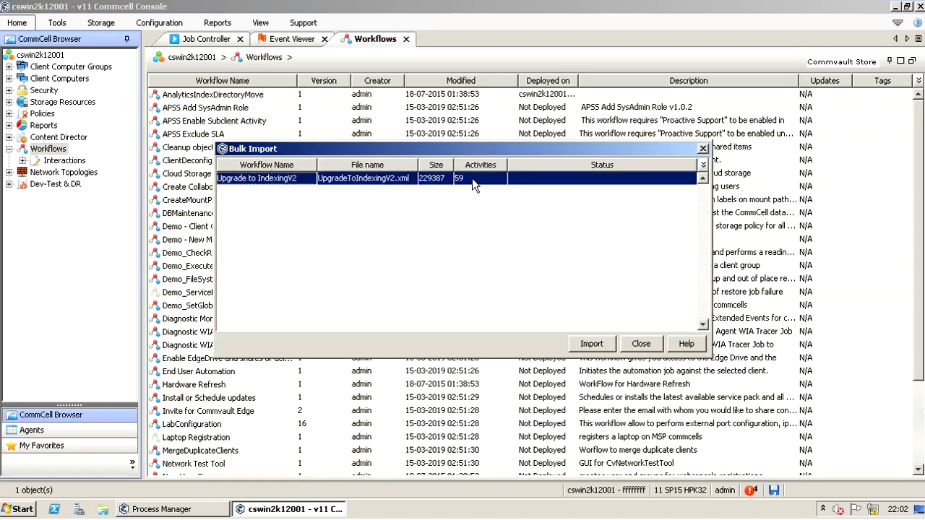
click(592, 344)
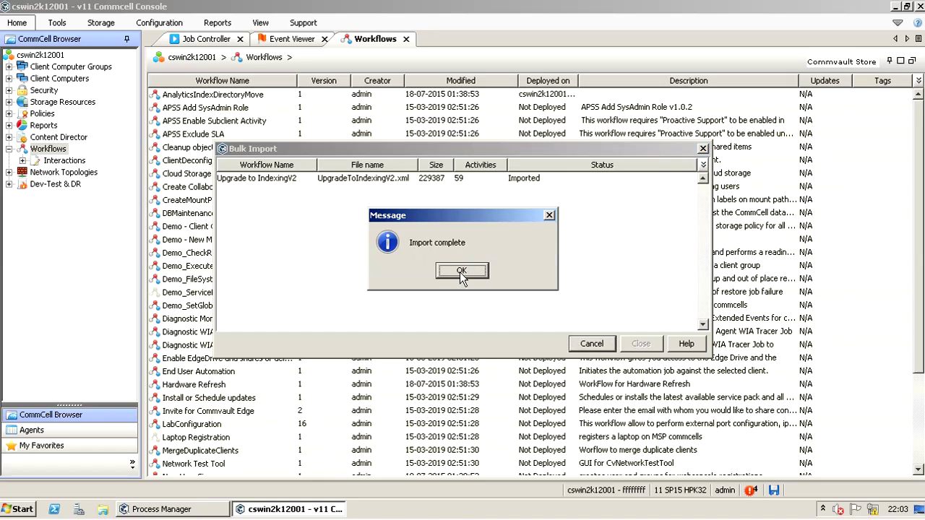
click(461, 271)
click(640, 344)
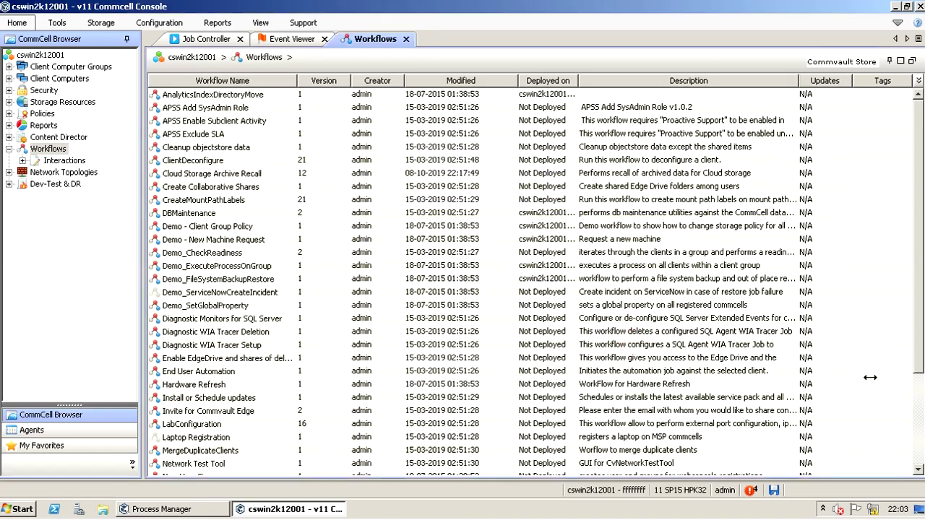
click(918, 423)
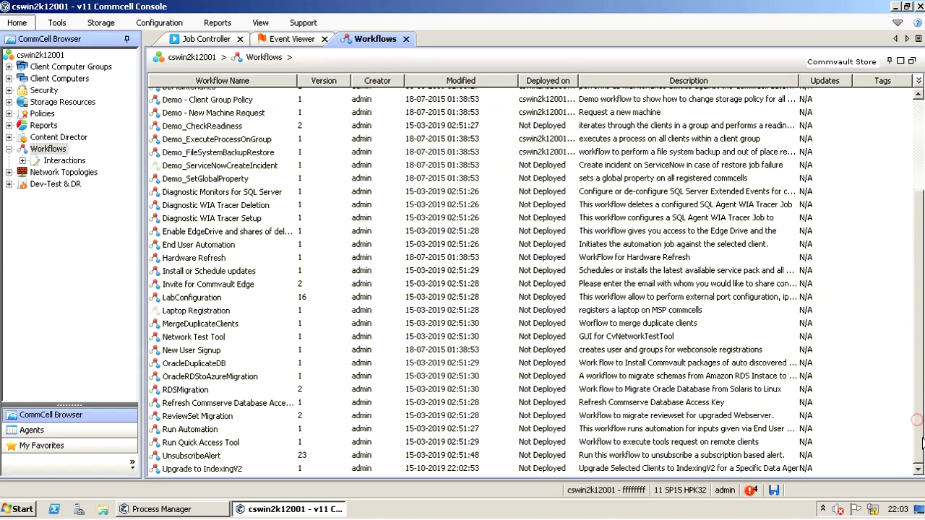
click(238, 470)
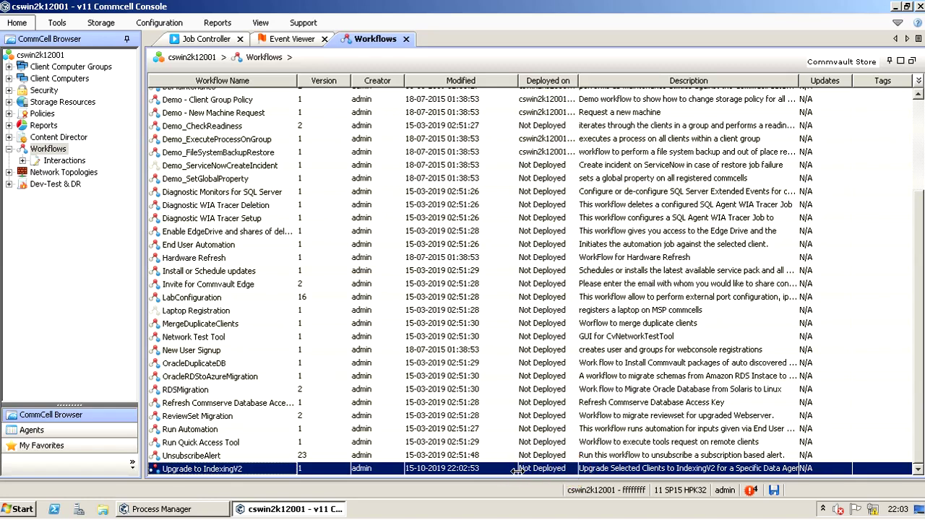
right_click(272, 468)
mouse_move(318, 410)
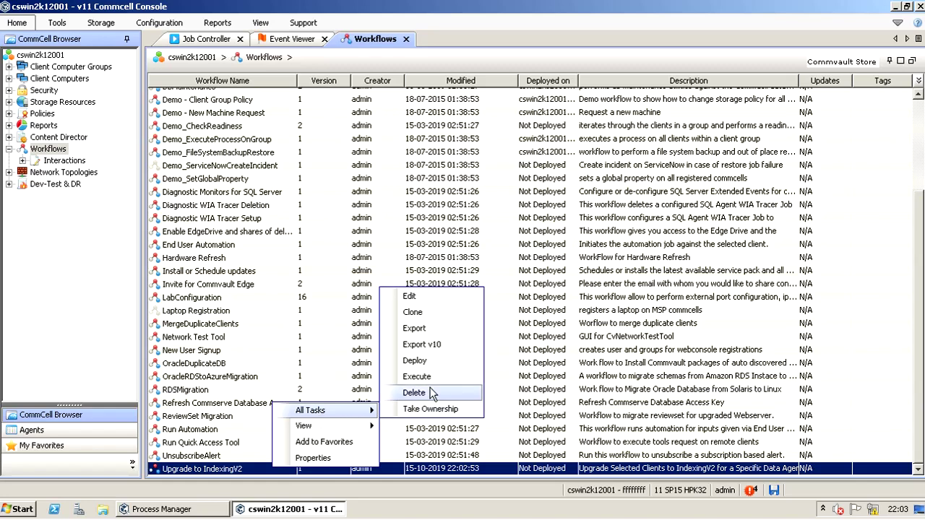
click(429, 362)
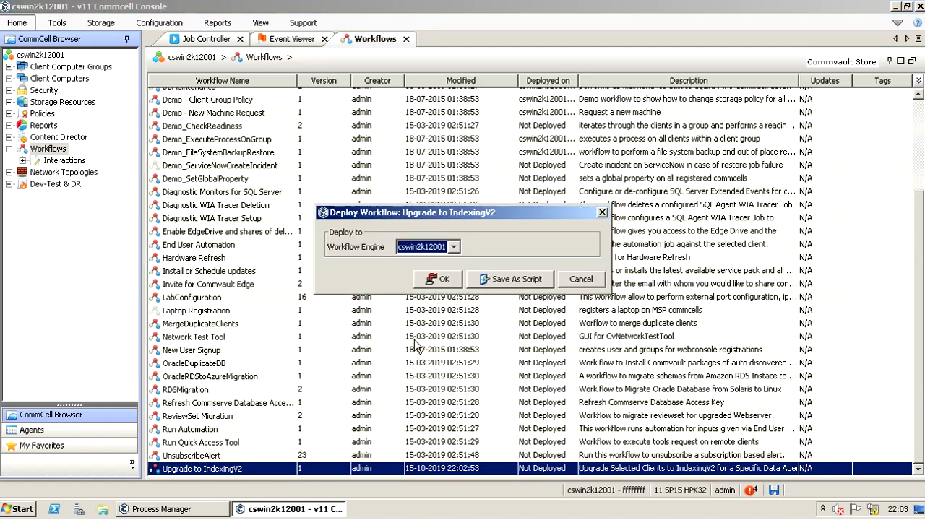
click(454, 247)
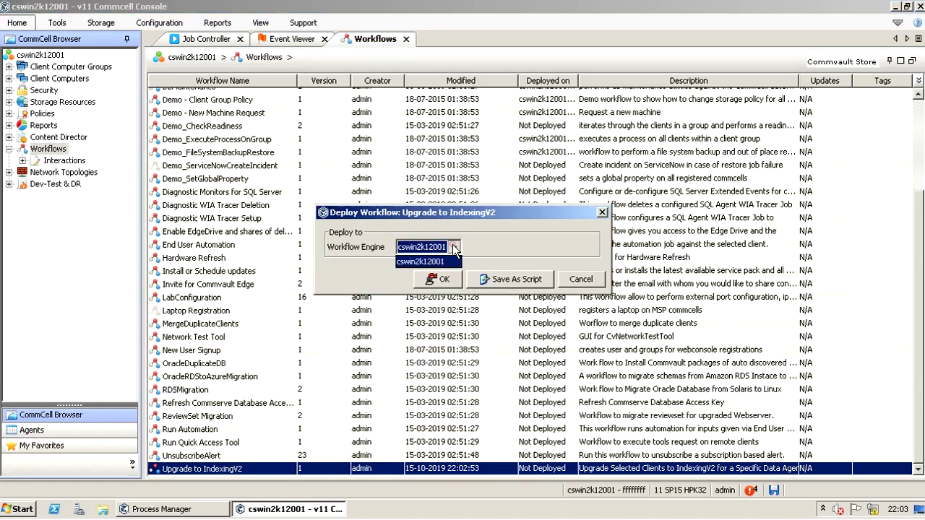
click(454, 249)
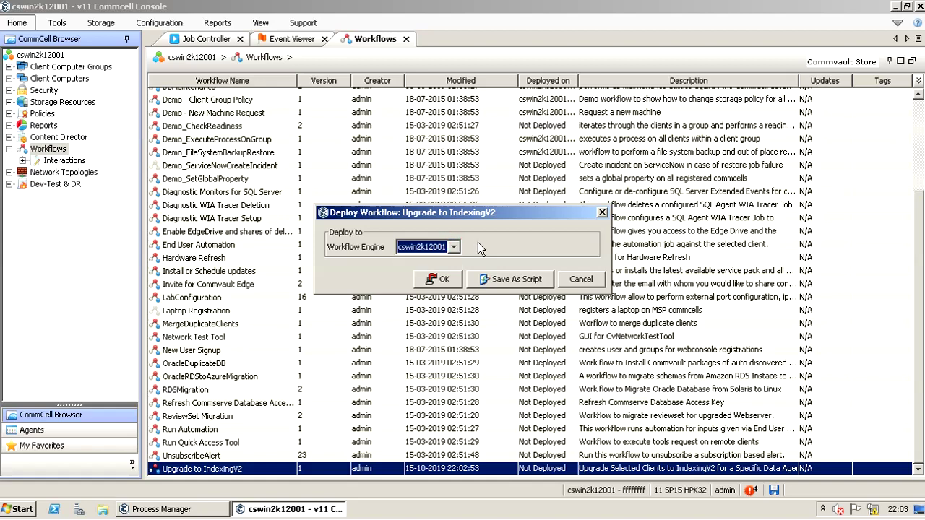
click(444, 283)
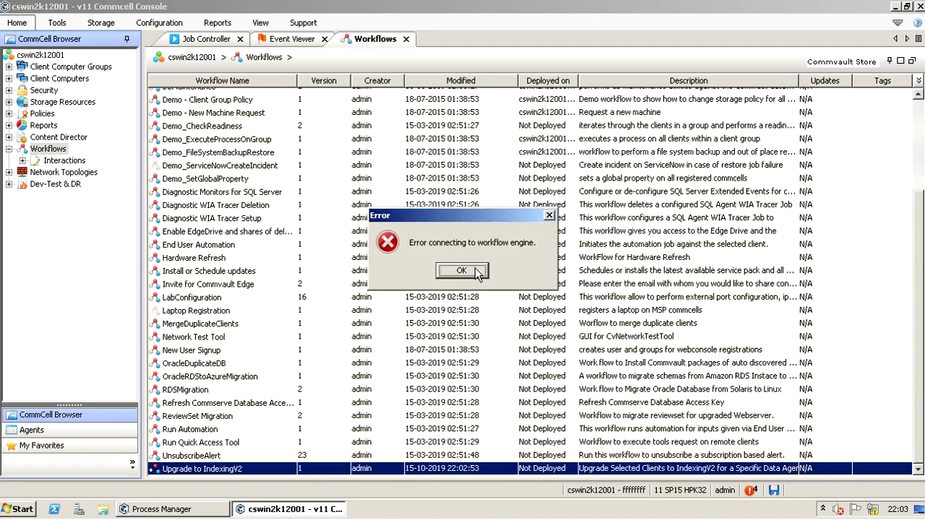
click(462, 272)
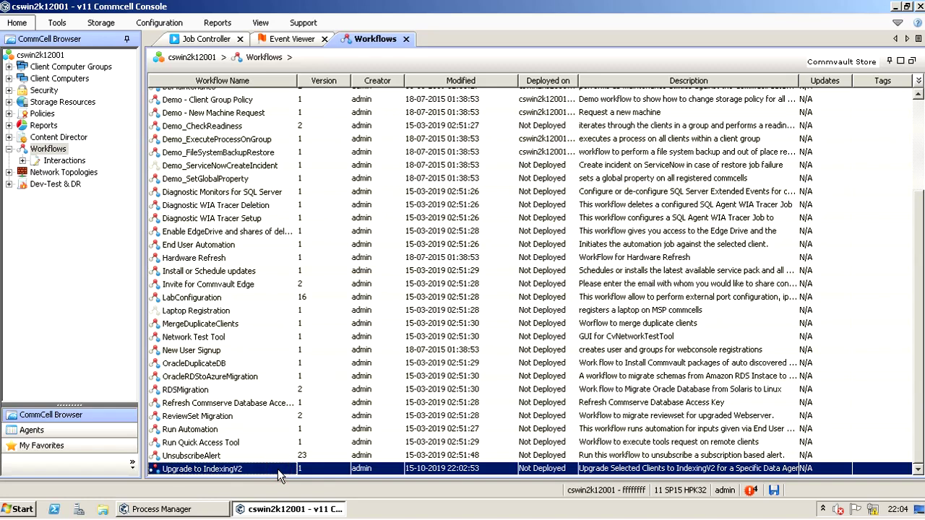
right_click(277, 469)
mouse_move(322, 418)
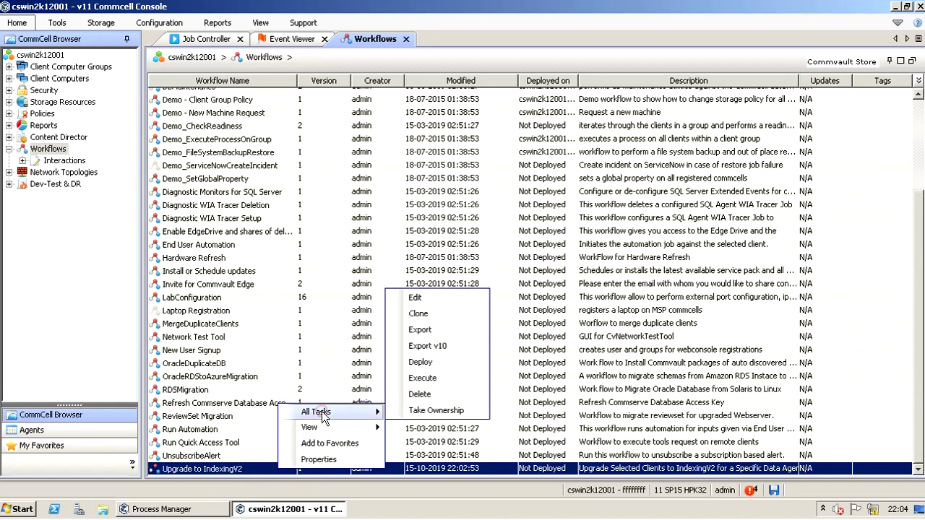
click(439, 360)
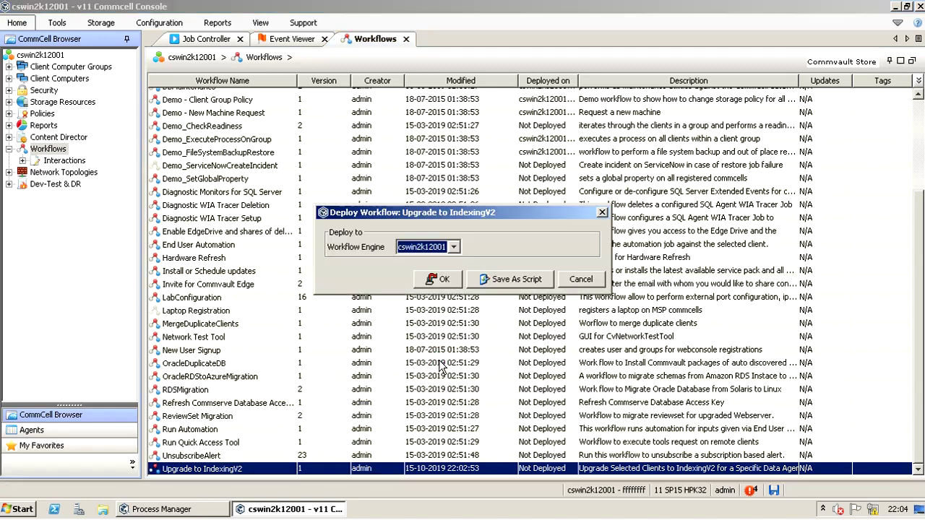
click(451, 247)
click(448, 261)
click(446, 280)
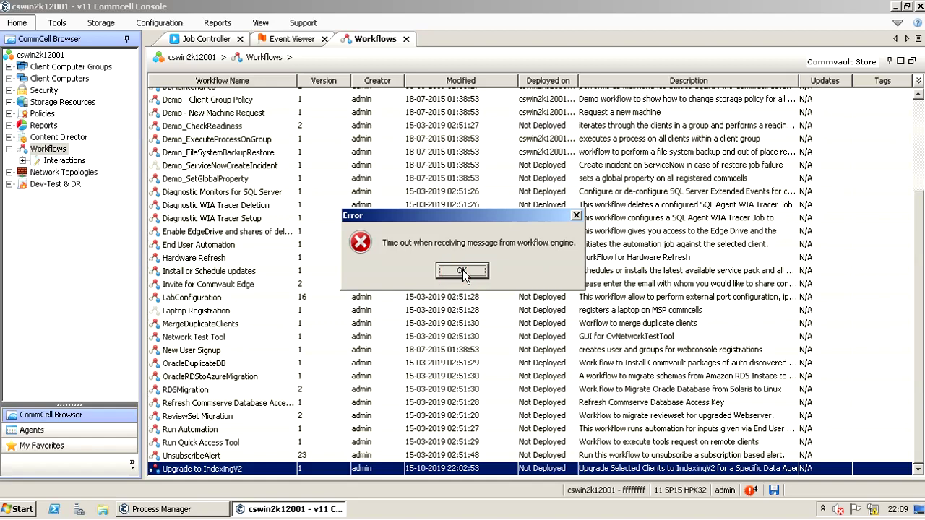
click(463, 272)
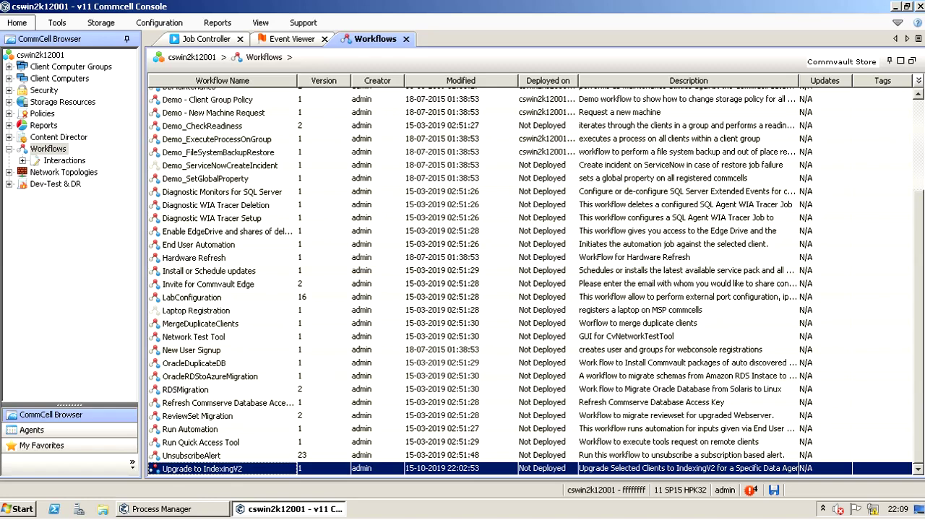
Step: On the CSWin2k12001 session, open the WorkflowEngine log in GxTail and maximize it
click(116, 3)
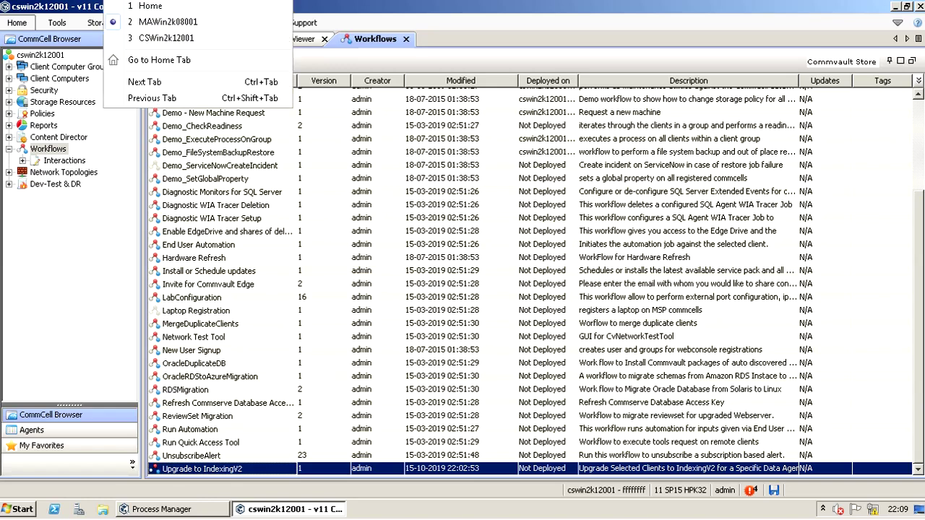
click(136, 40)
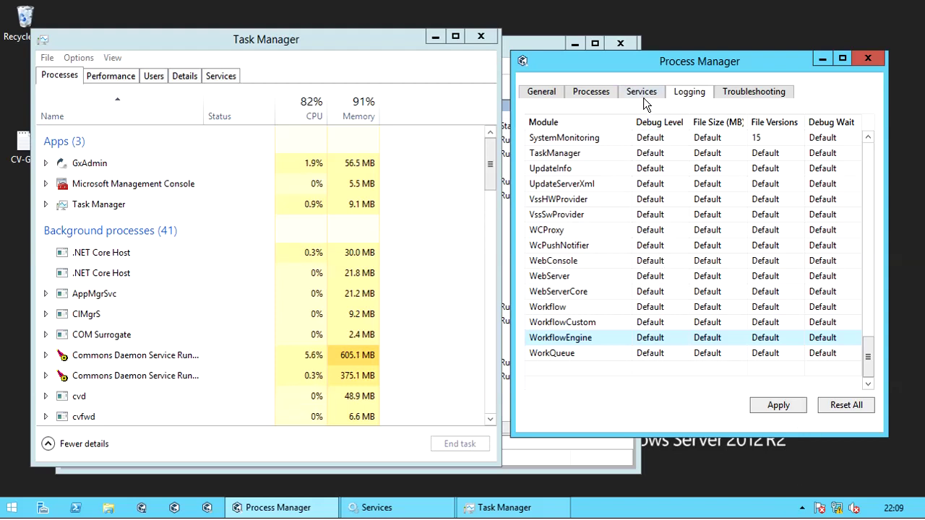
right_click(587, 341)
click(628, 349)
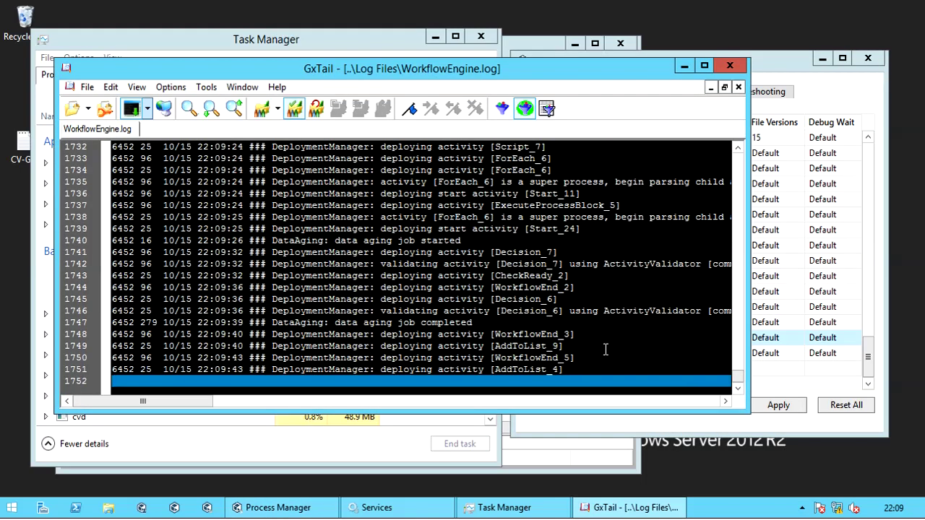
double_click(509, 66)
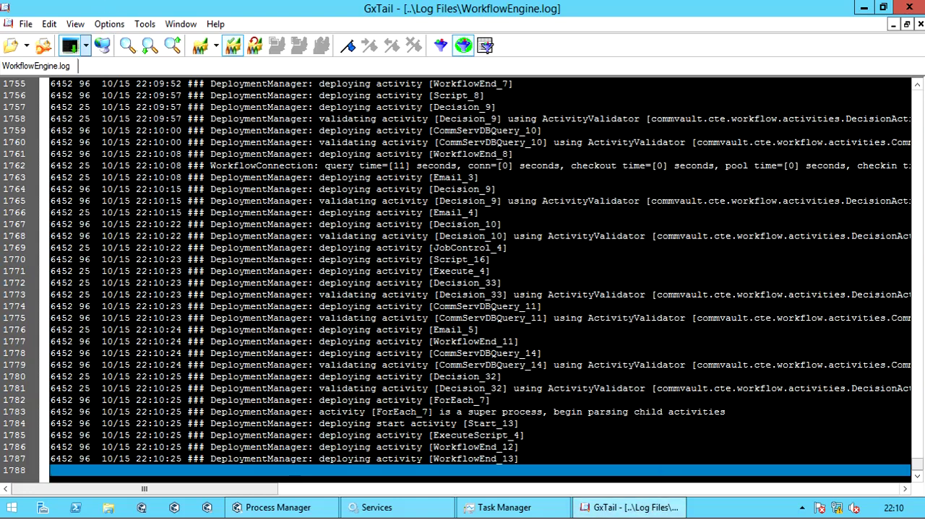
Step: Refresh the Workflows list with F5, select Upgrade to IndexingV2 and widen the Deployed on column
click(85, 45)
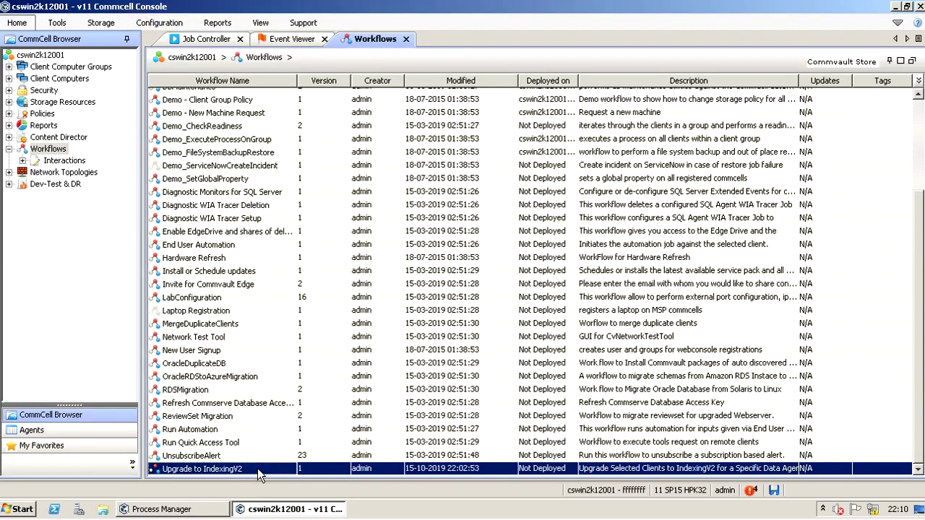
key(F5)
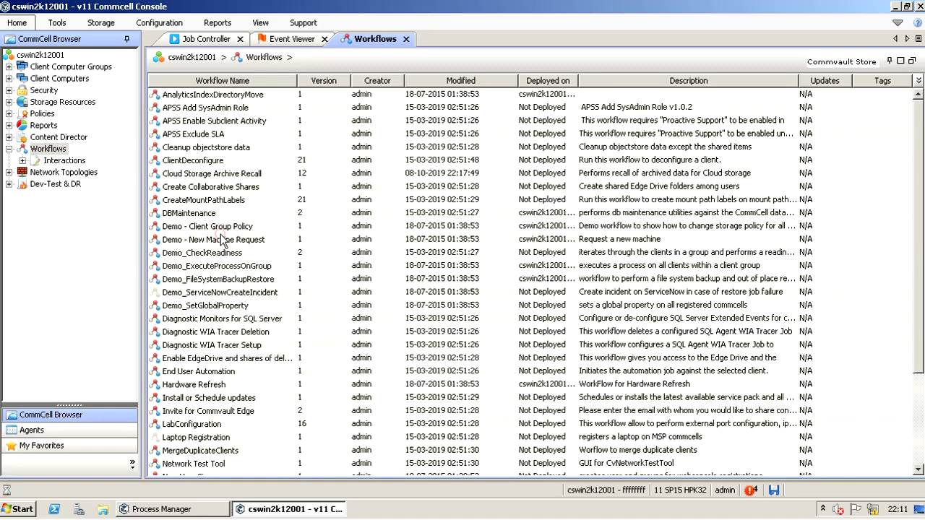
click(250, 254)
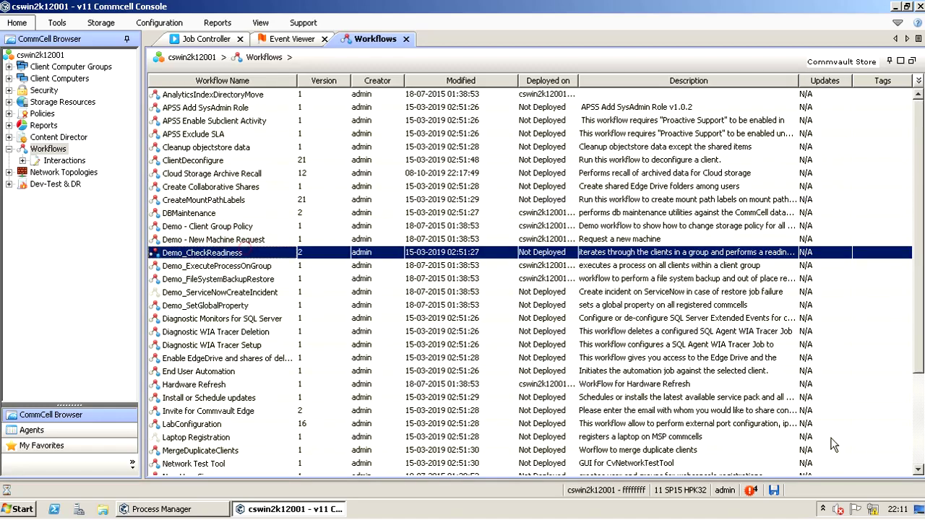
click(920, 445)
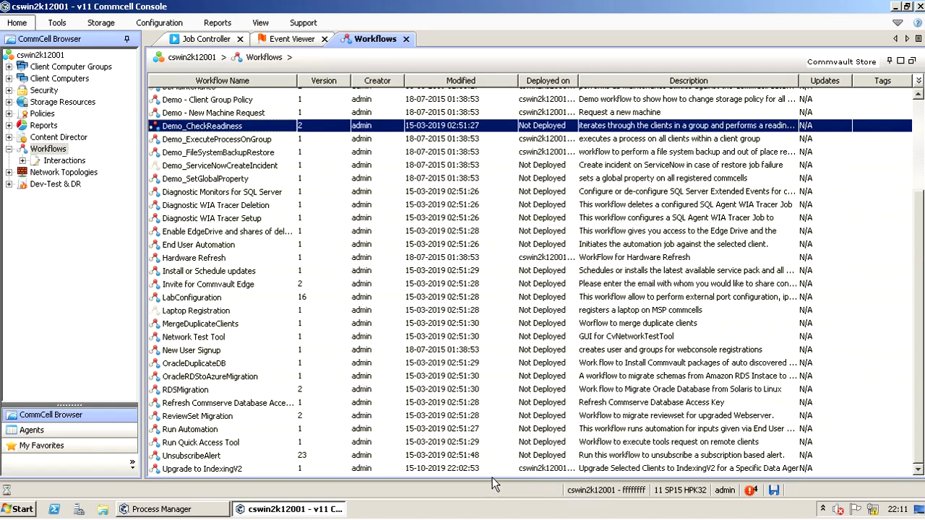
click(523, 467)
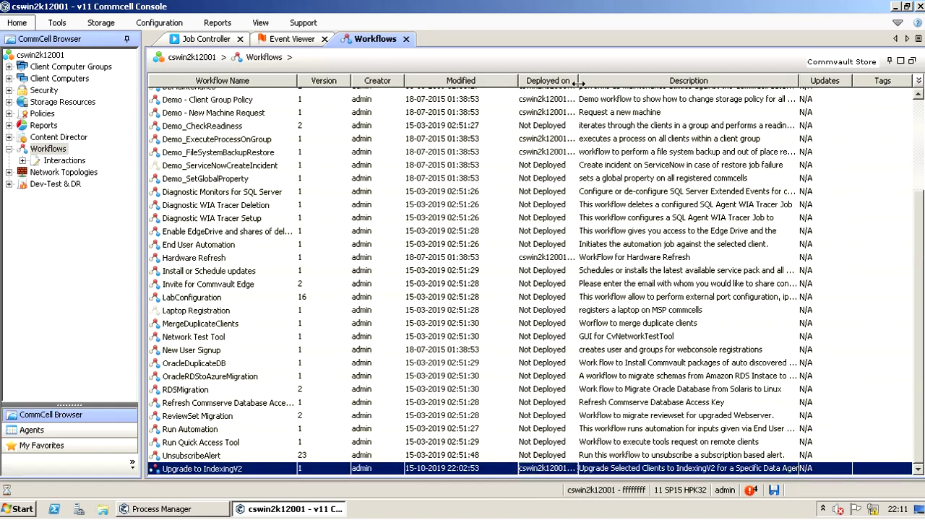
mouse_move(578, 83)
mouse_down()
mouse_move(592, 83)
mouse_move(568, 82)
mouse_move(605, 83)
mouse_up()
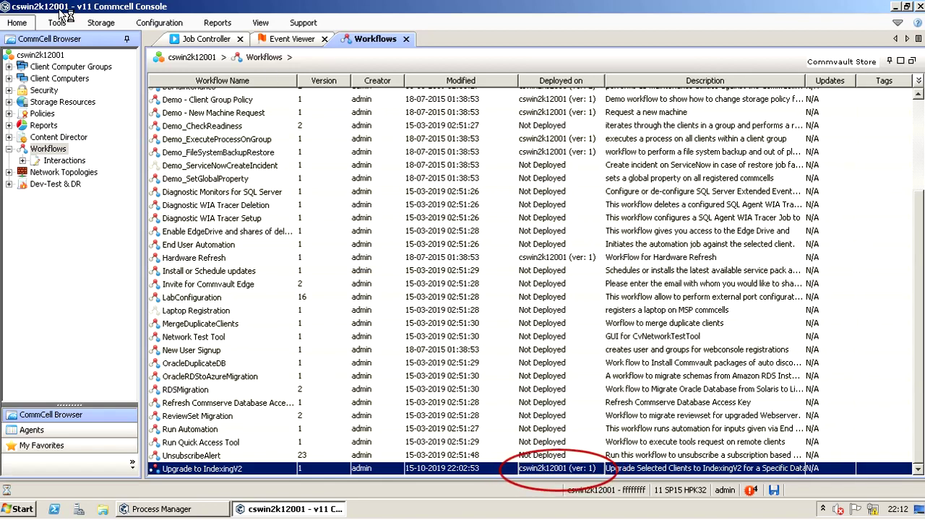
click(145, 42)
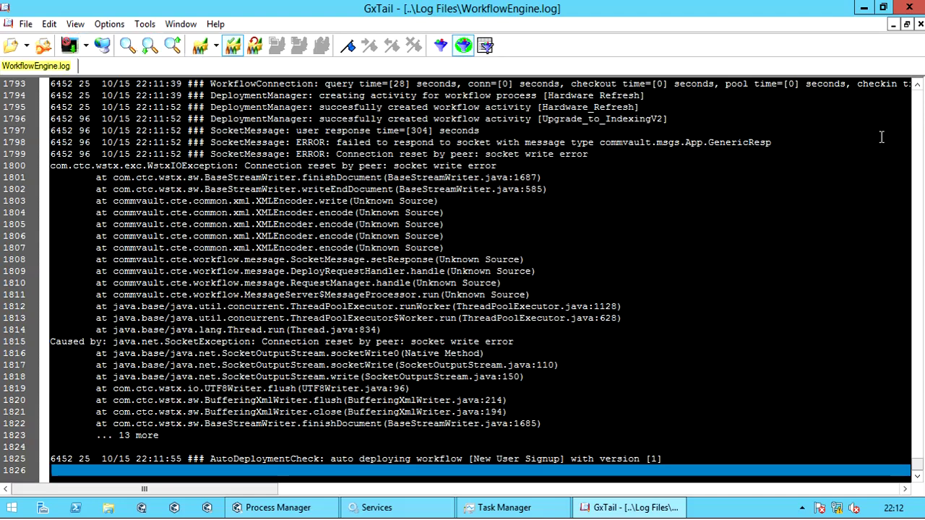
Step: Jump to the end of WorkflowEngine.log and bookmark line 1788, selecting its workflow name text
key(ctrl+Home)
click(193, 202)
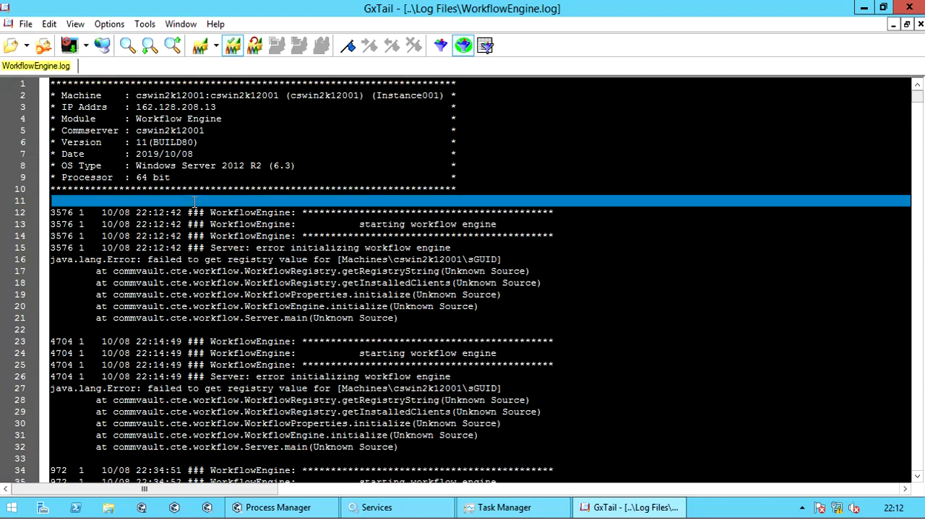
key(Down)
key(ctrl+End)
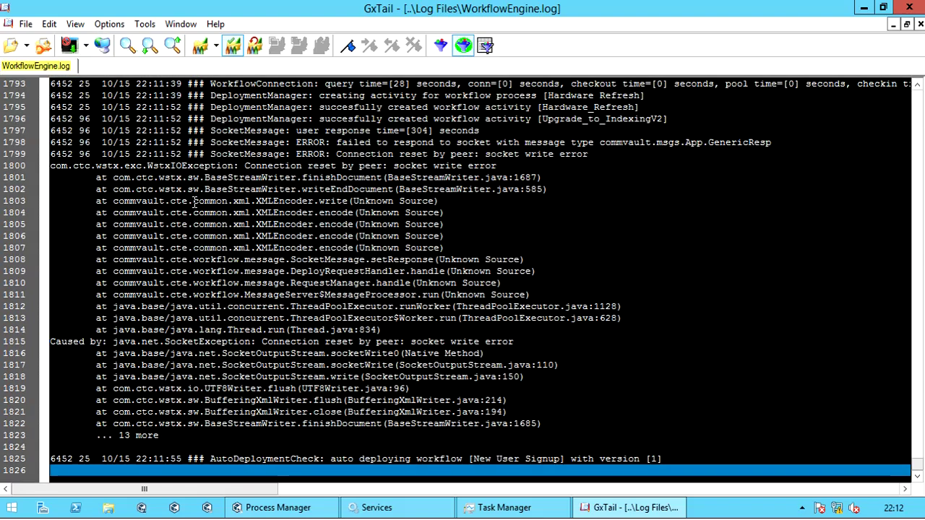
click(918, 86)
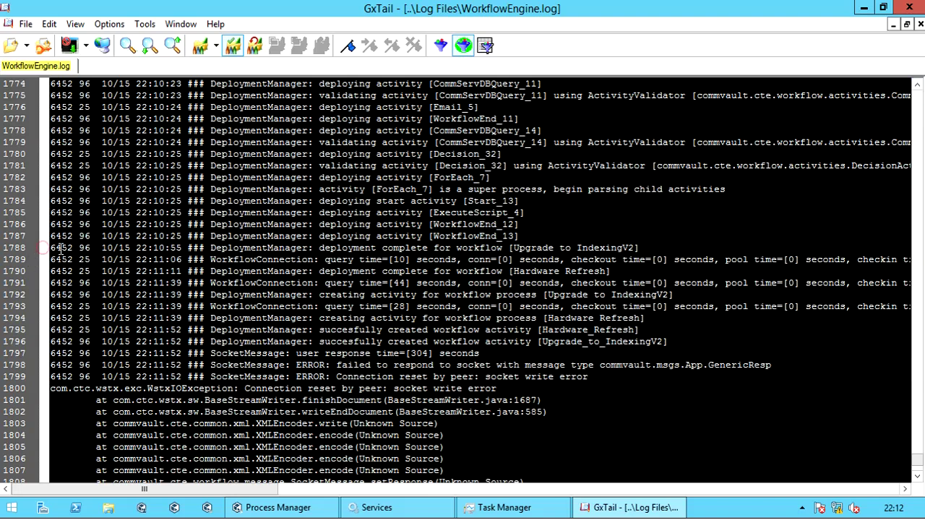
click(24, 249)
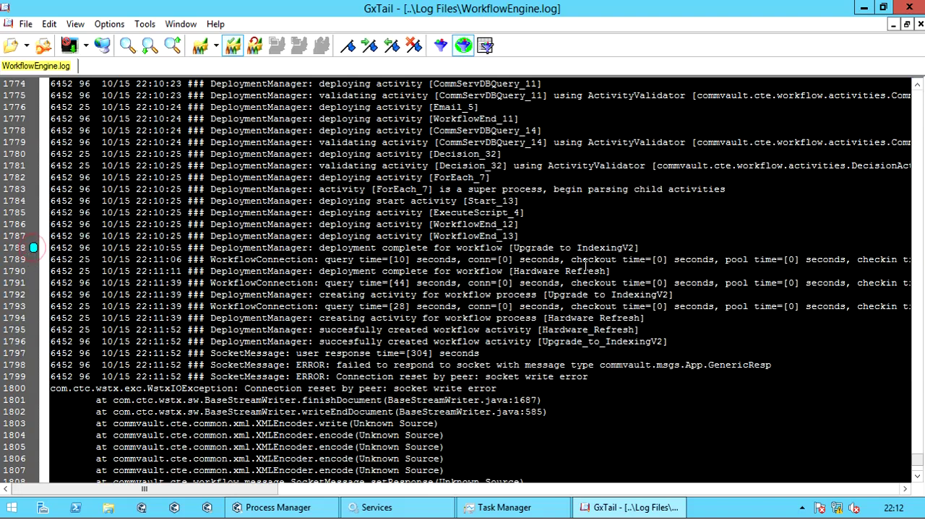
drag(641, 247, 318, 248)
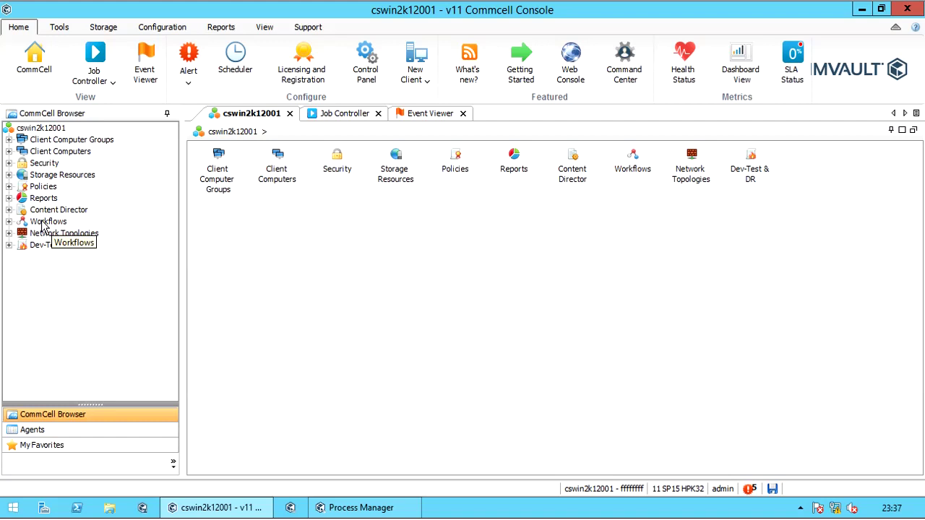
Step: Sort workflows by name descending and run Upgrade to IndexingV2 via All Tasks > Execute
click(42, 226)
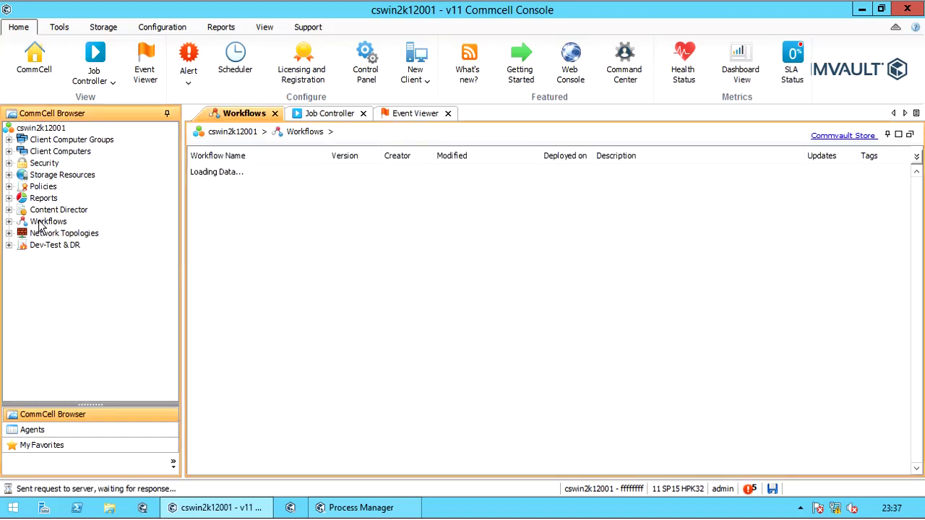
click(9, 222)
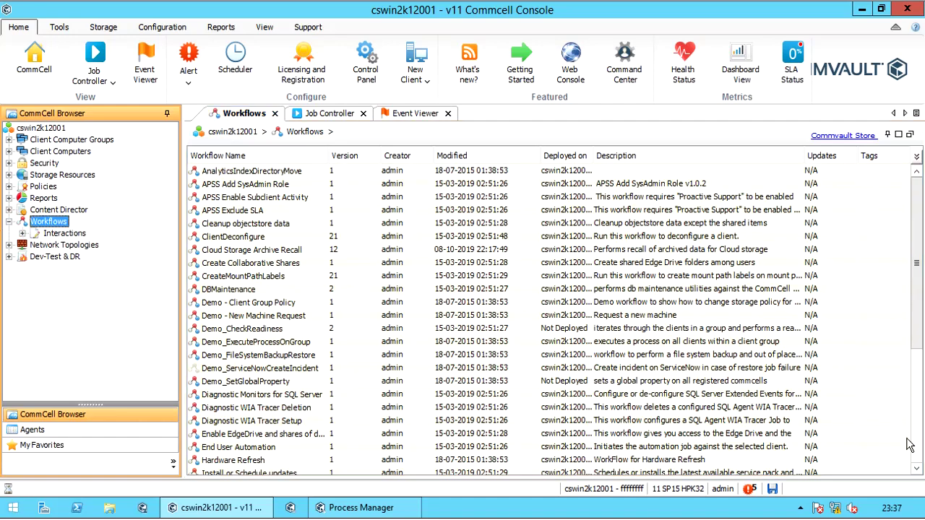
scroll(433, 434, down, 8)
click(300, 470)
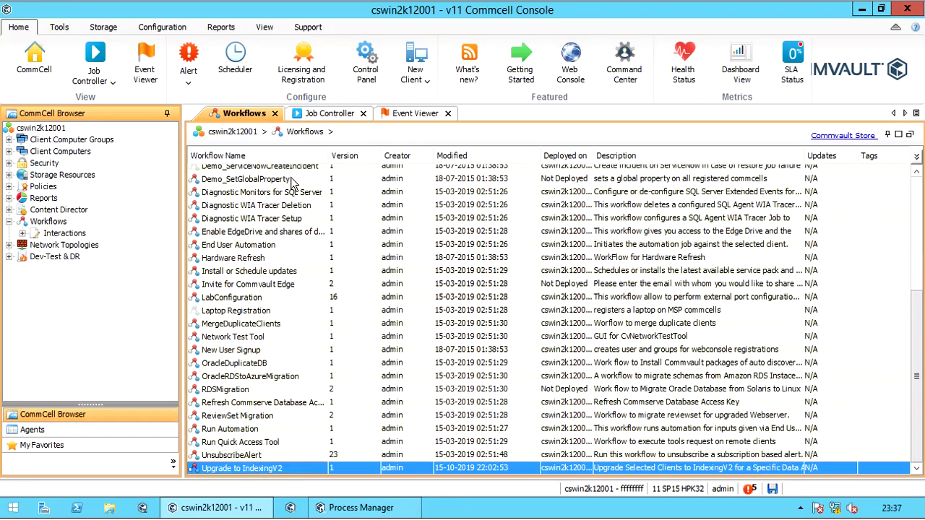
click(312, 158)
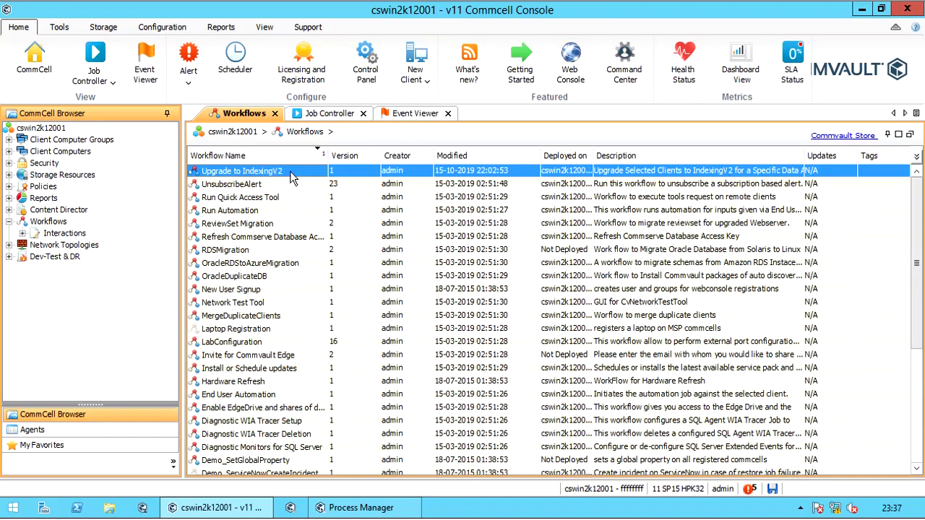
right_click(302, 177)
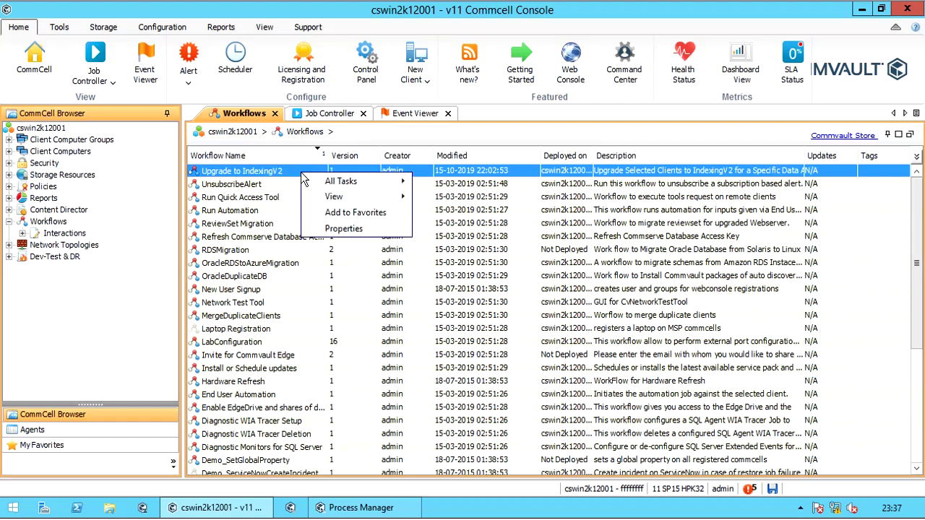
mouse_move(324, 185)
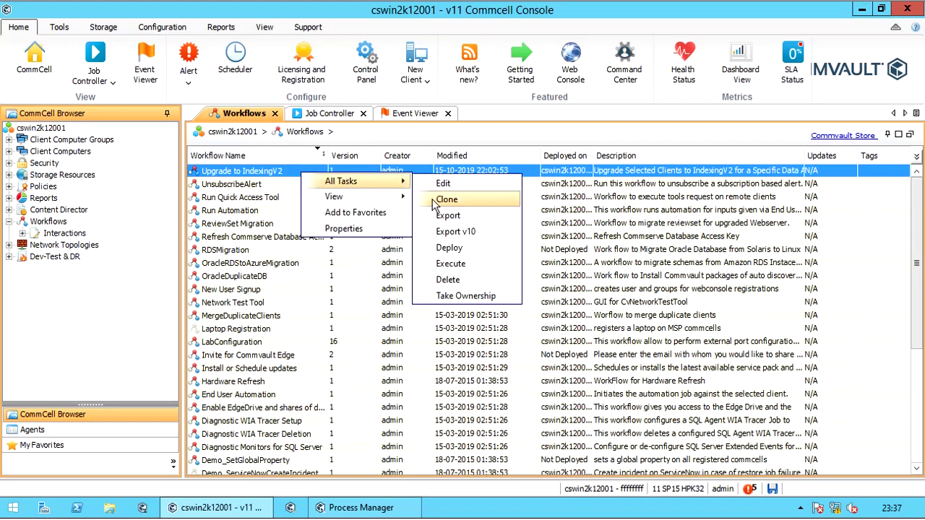
click(474, 265)
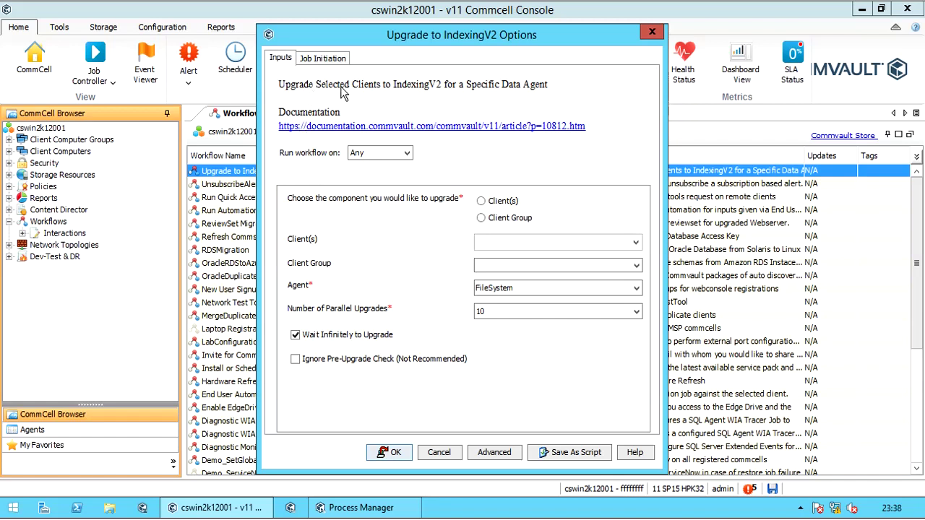
Step: Run the workflow on cswin2k12001, then browse the client group list without choosing a group
click(408, 157)
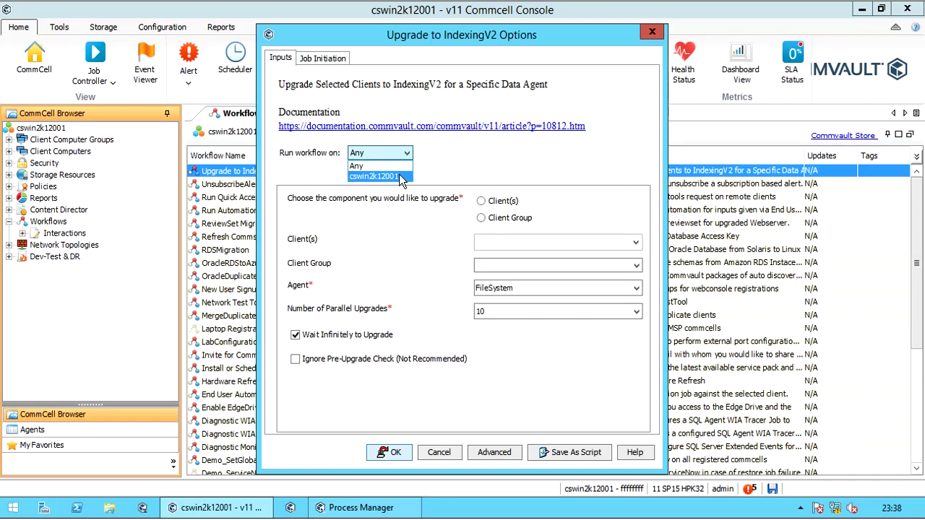
click(402, 177)
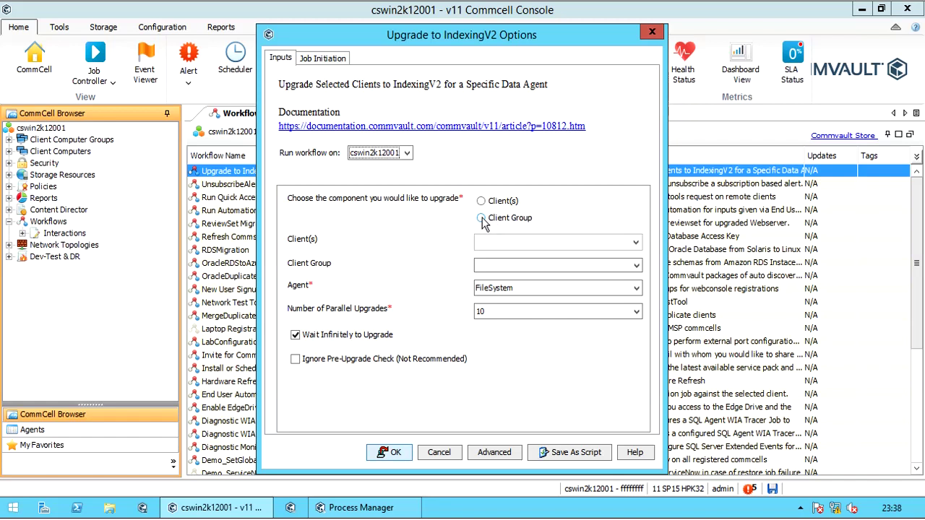
click(482, 219)
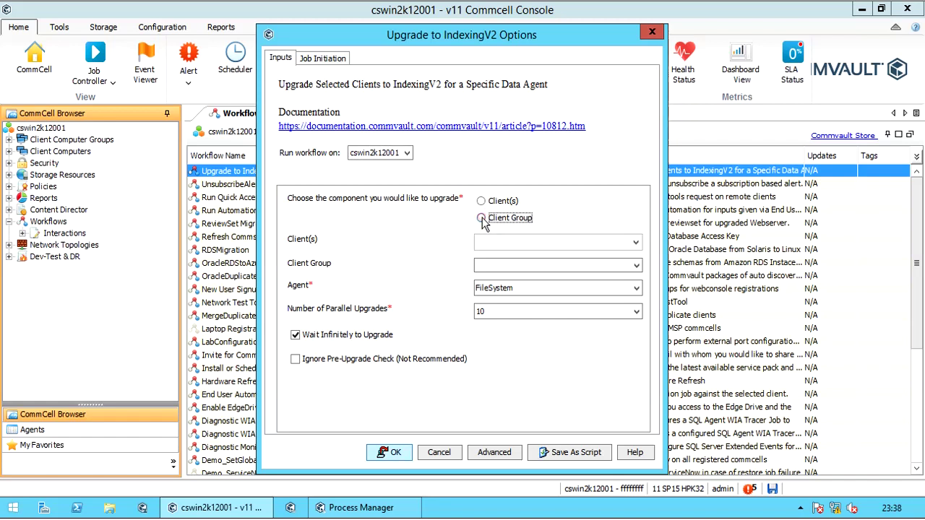
click(540, 243)
click(536, 243)
click(533, 266)
click(636, 265)
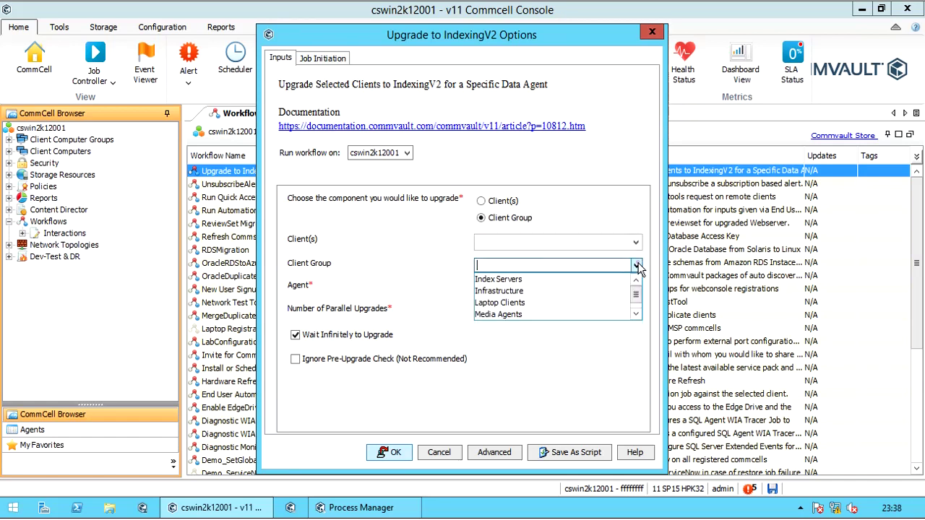
click(636, 315)
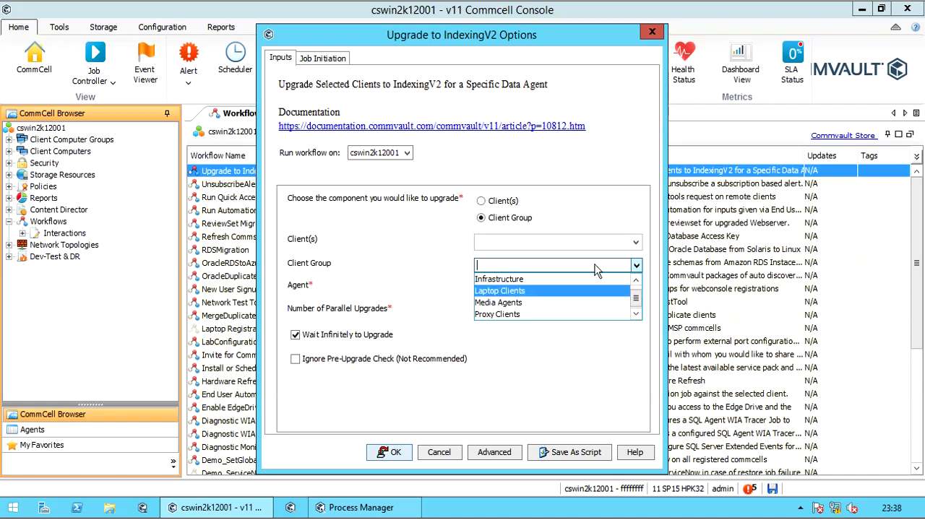
click(575, 207)
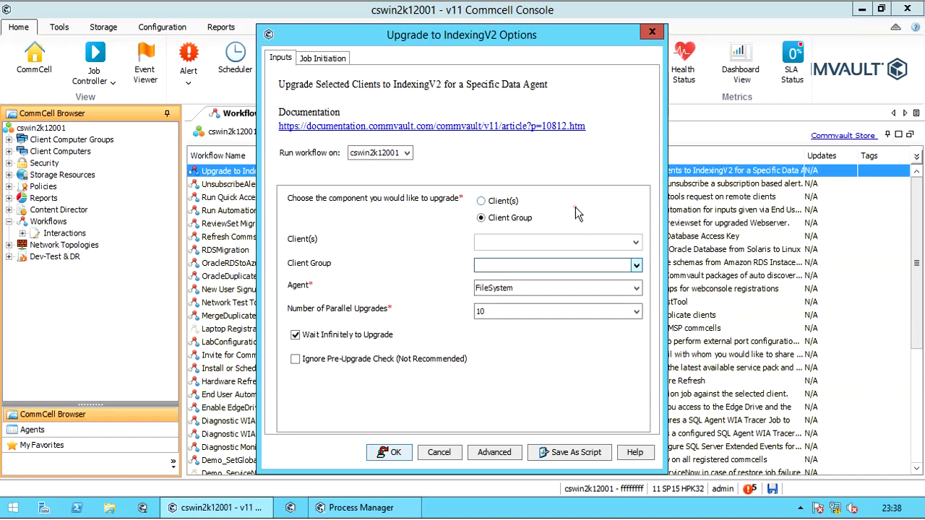
Step: Target the individual client mawin2k08001 for the IndexingV2 upgrade
click(481, 202)
click(636, 245)
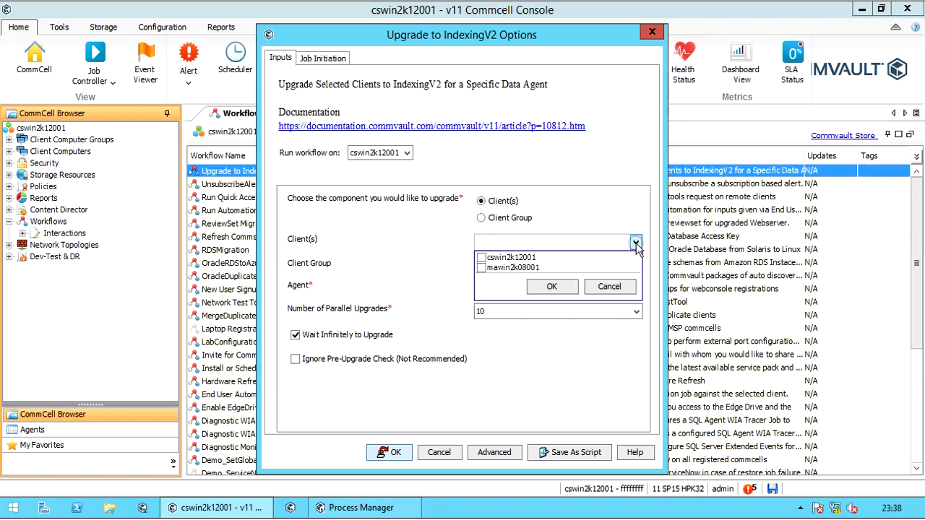
click(483, 269)
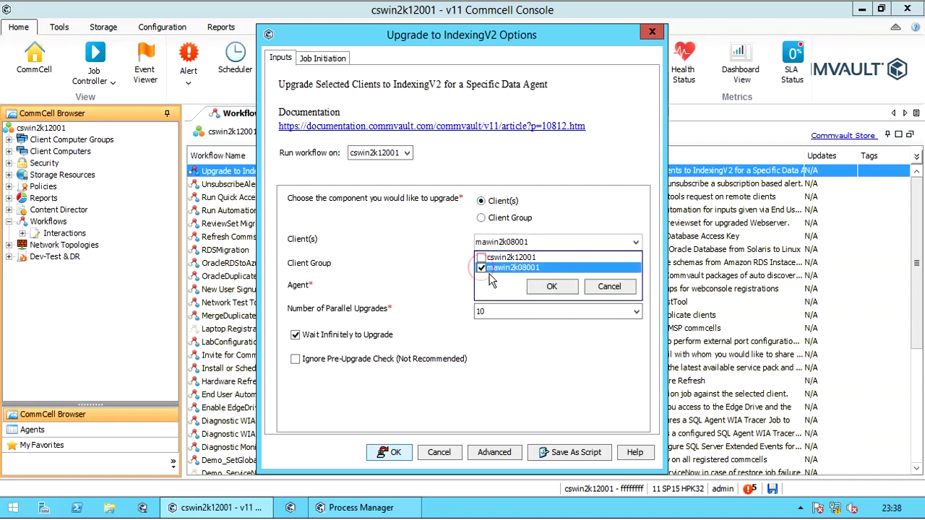
click(551, 288)
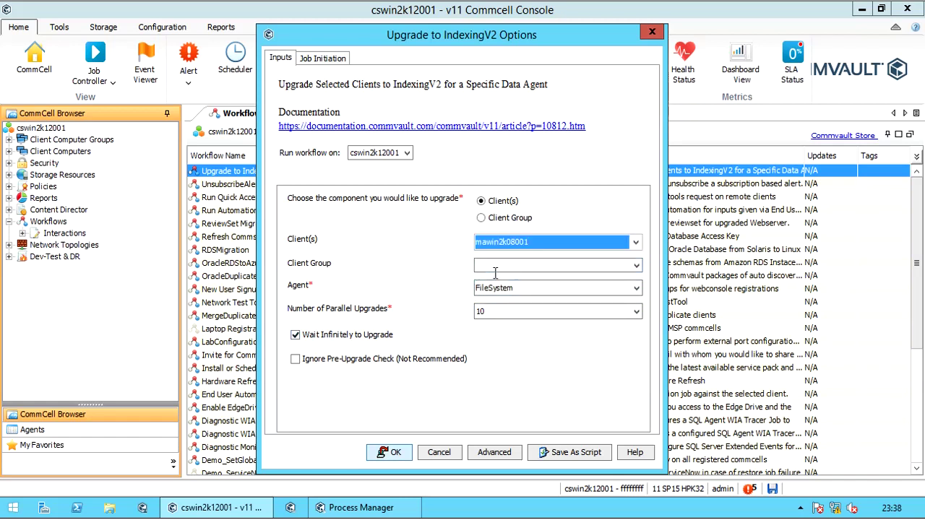
Step: Keep FileSystem as the data agent for the upgrade
click(636, 289)
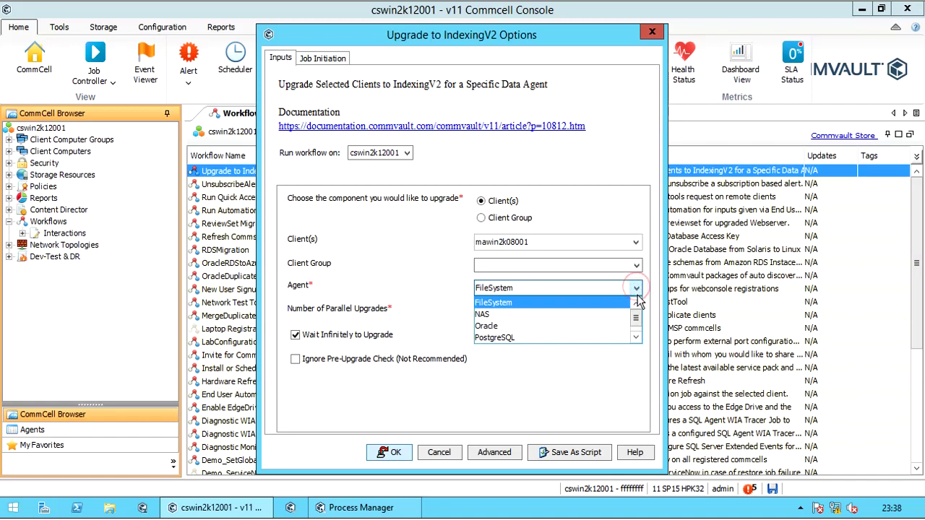
click(636, 340)
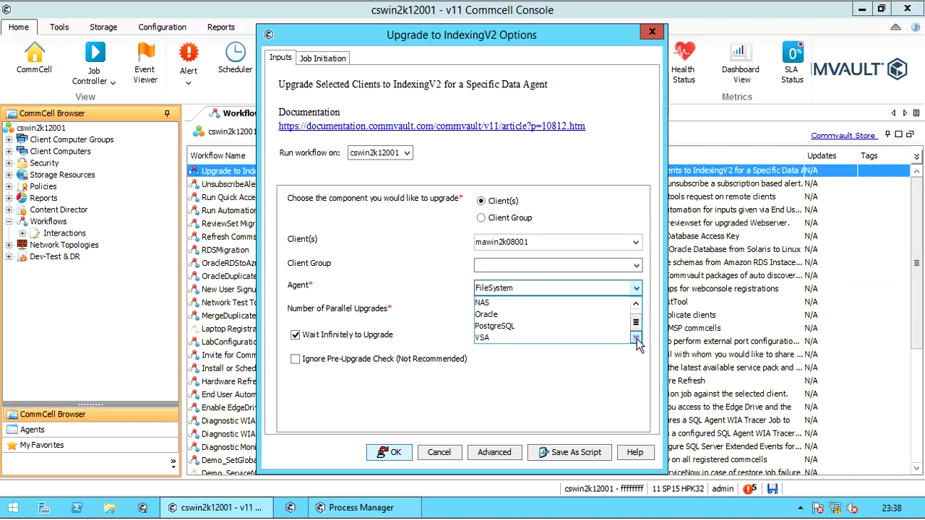
click(636, 304)
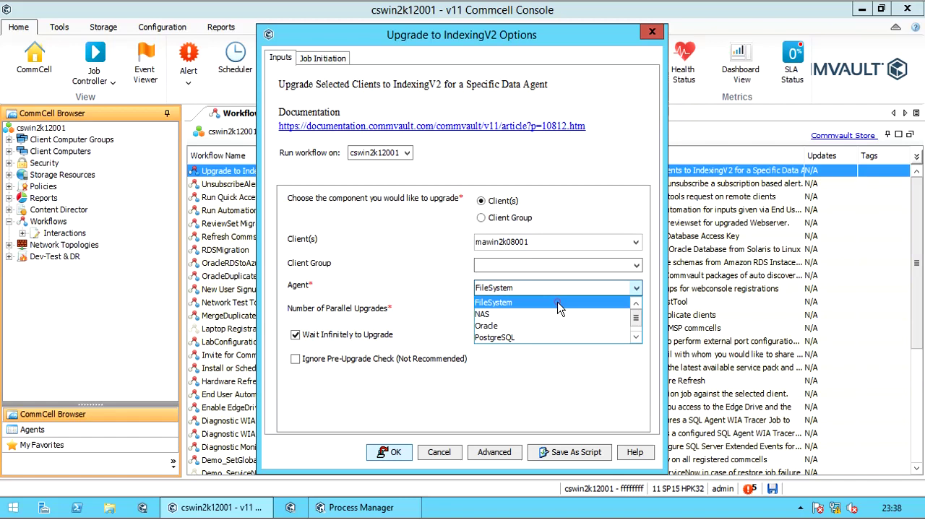
click(557, 302)
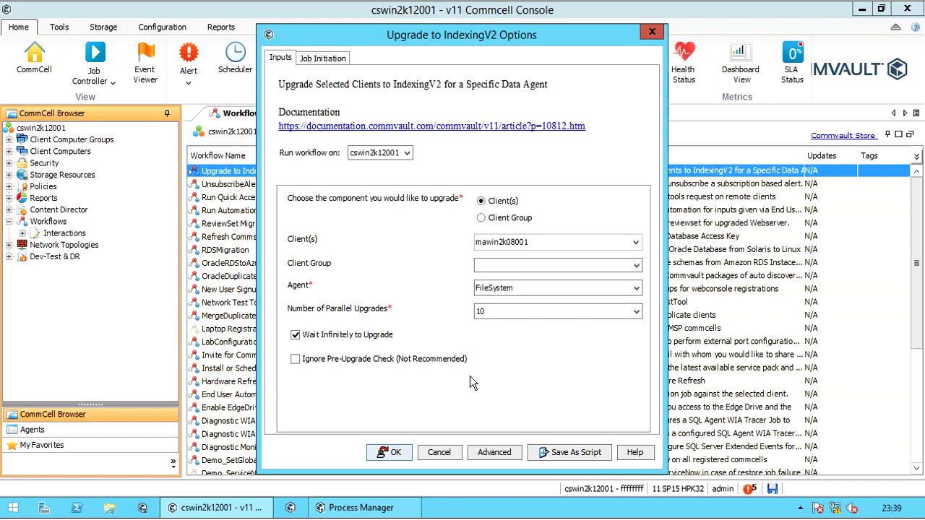
Step: Confirm Job Initiation is Immediate and submit the upgrade
click(336, 64)
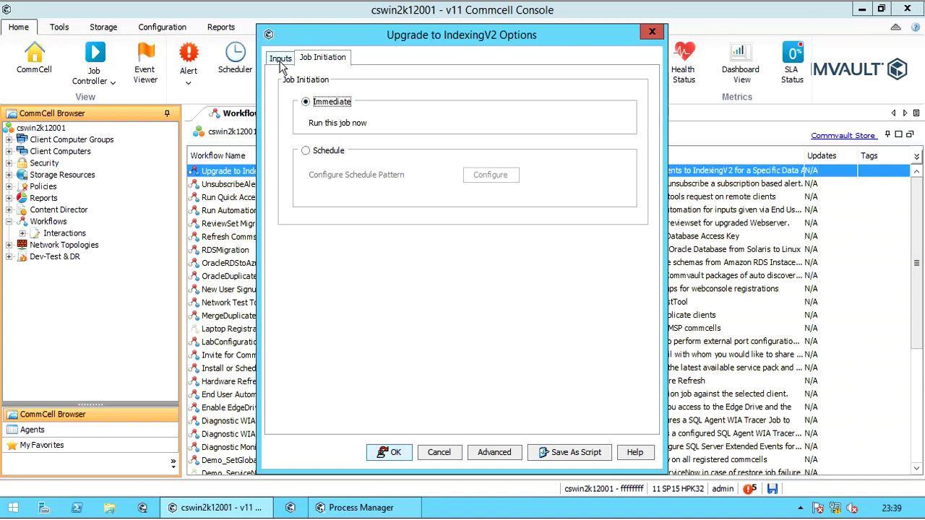
click(281, 60)
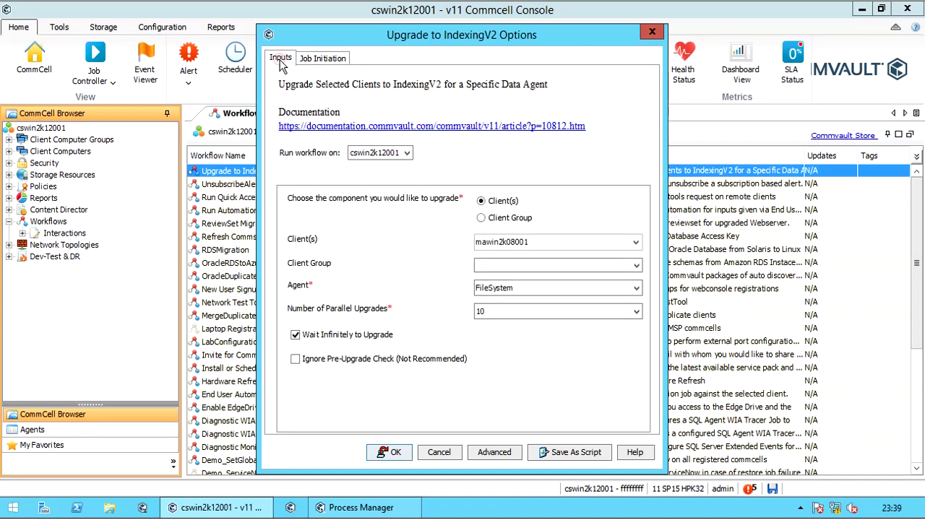
click(390, 454)
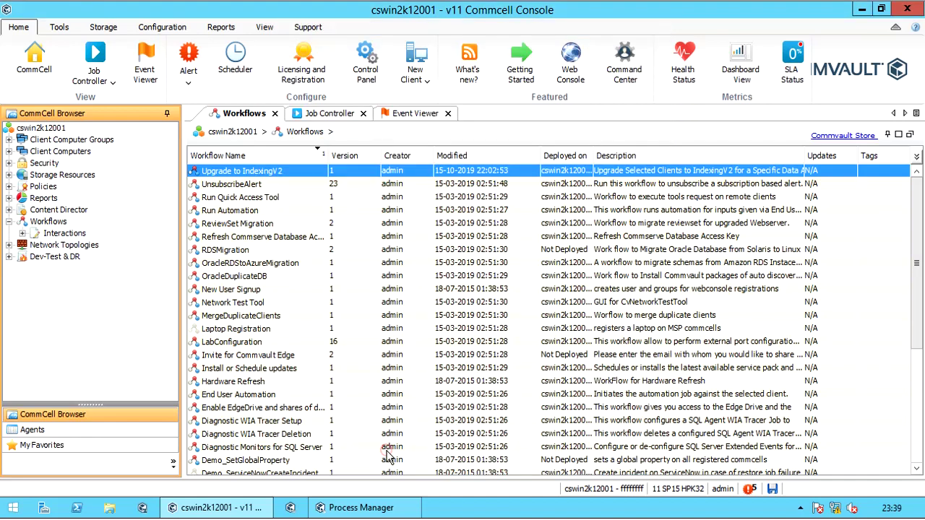
Step: Select job 13 in the Job Controller and widen the Operation column to show 'Upgrade to IndexingV2'
click(329, 114)
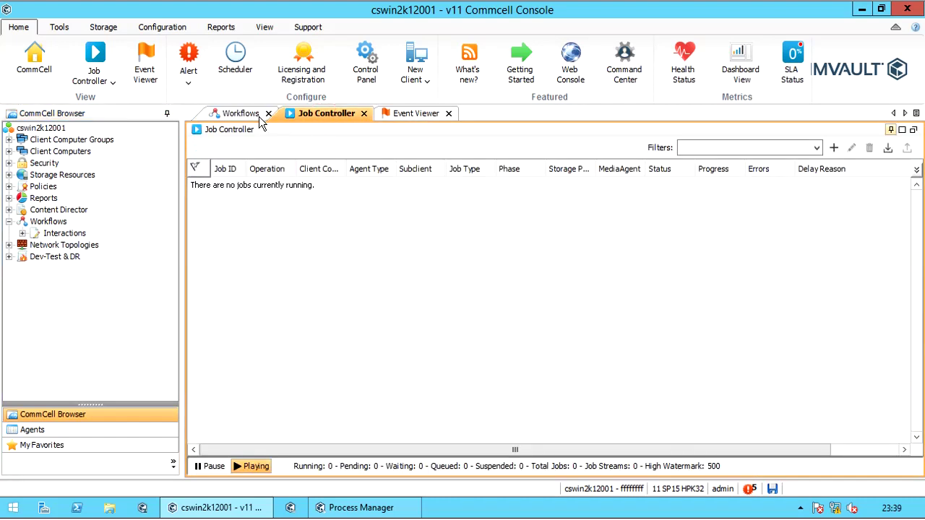
click(312, 186)
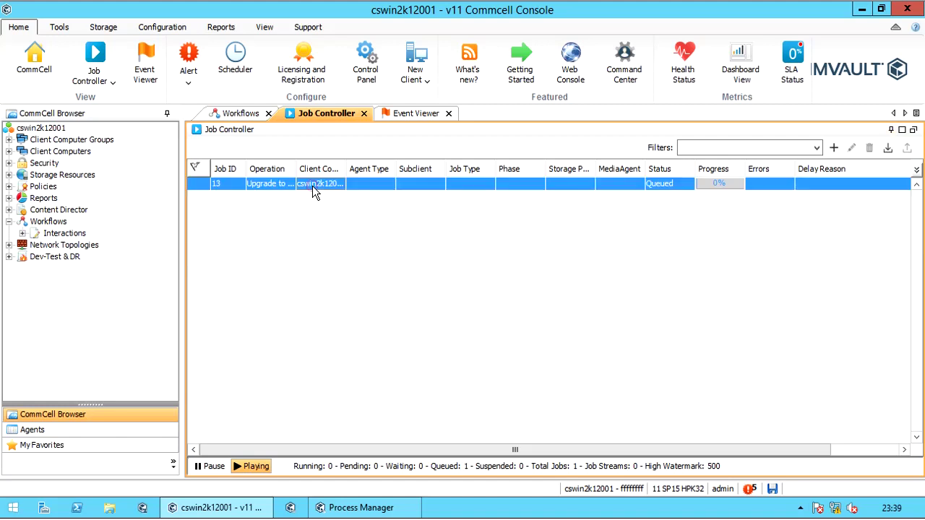
drag(296, 177, 397, 168)
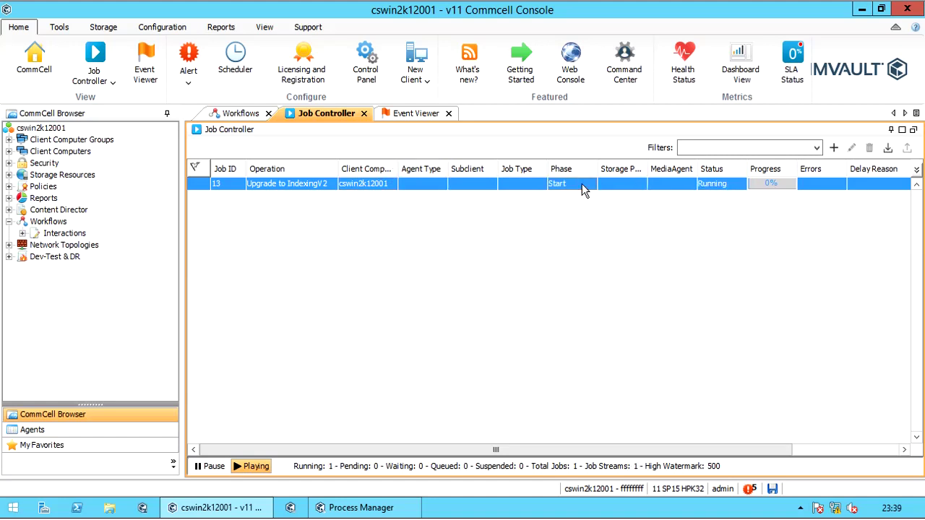
Step: Open job 13's Attempts tab, widening the Phase column and the details window
double_click(582, 183)
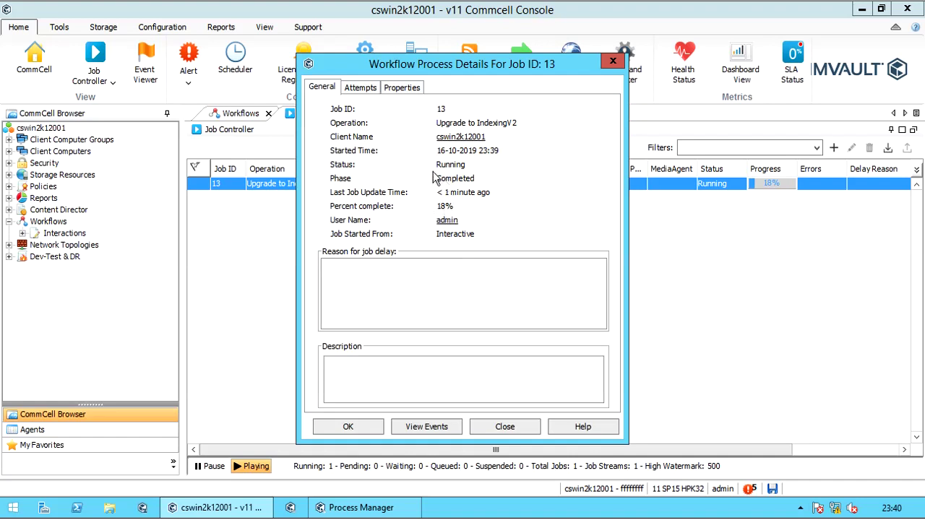
click(366, 92)
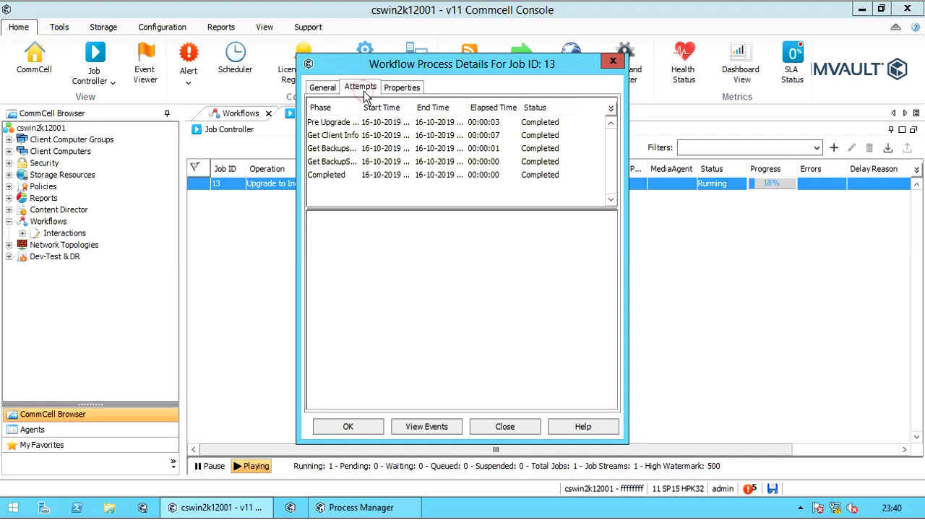
drag(360, 108, 423, 111)
drag(626, 207, 688, 208)
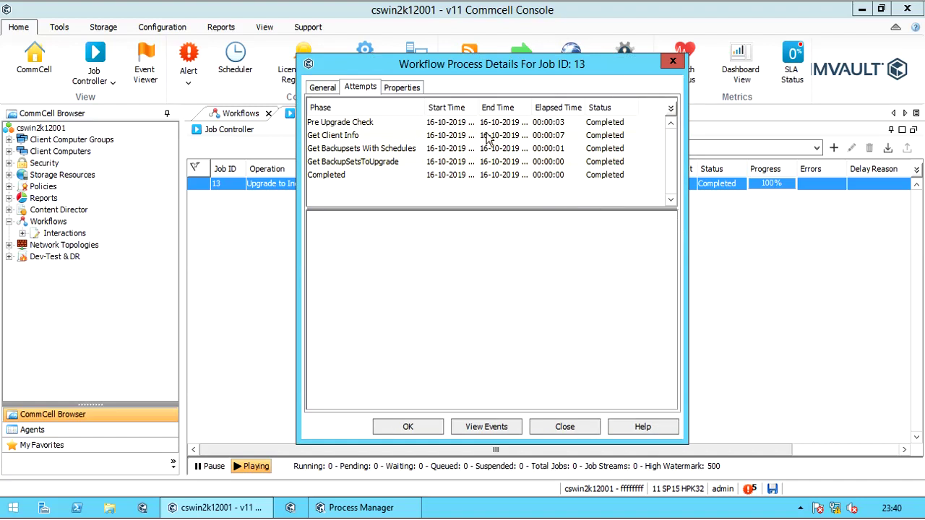
Step: Review phases from Pre Upgrade Check to Completed, check the inputs, and list job 13's events
click(366, 124)
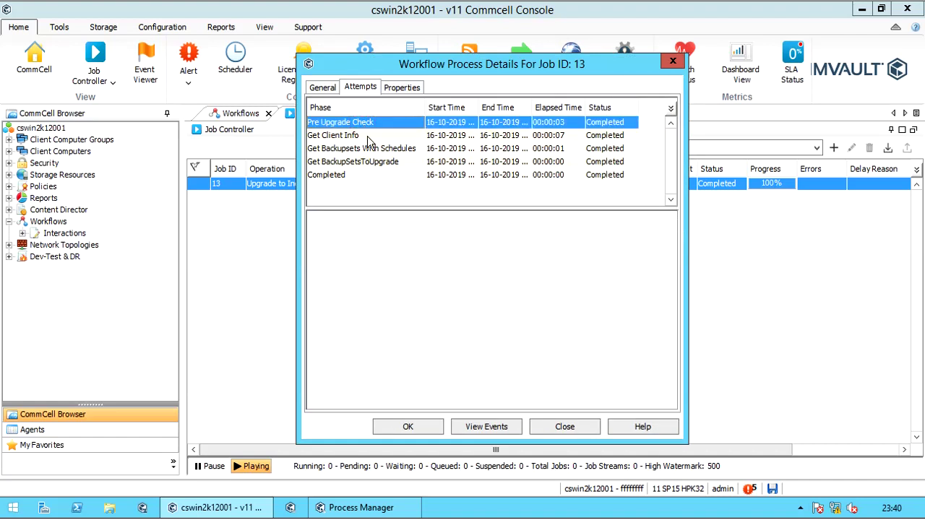
click(367, 138)
click(406, 151)
click(409, 163)
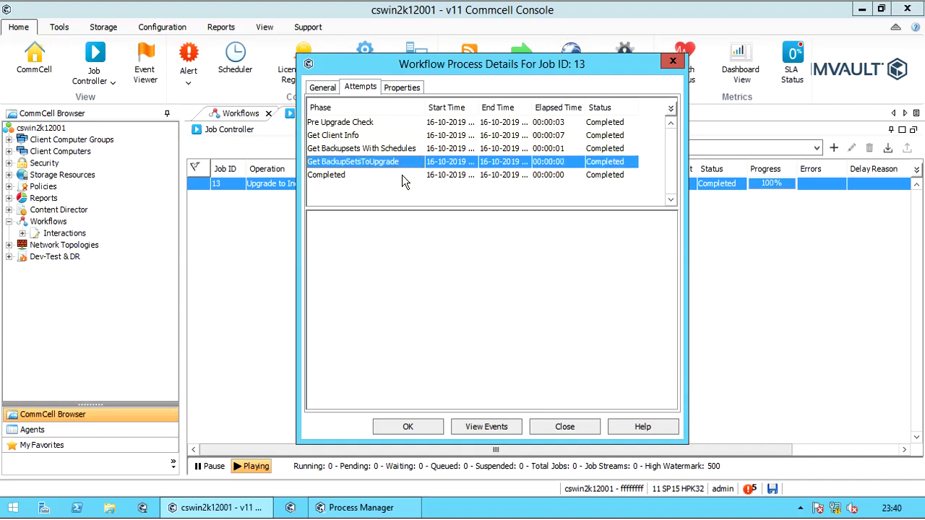
click(399, 176)
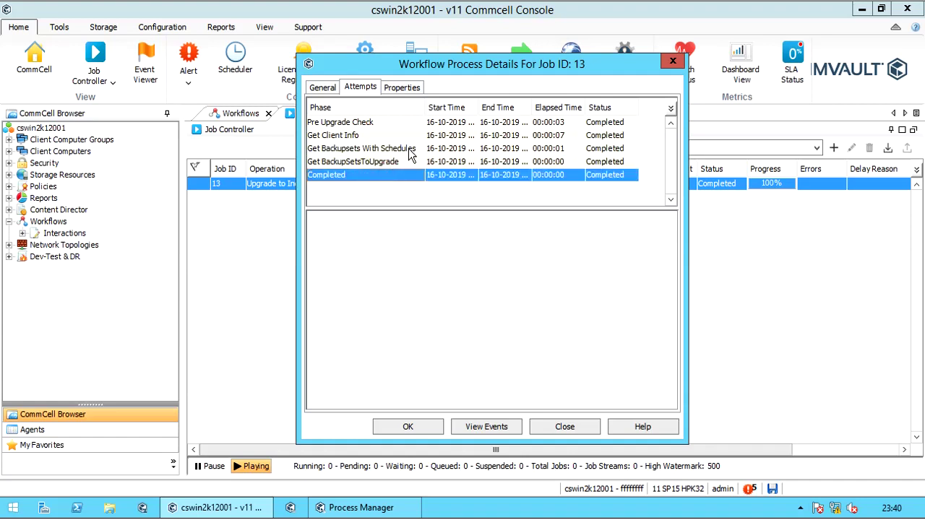
click(402, 89)
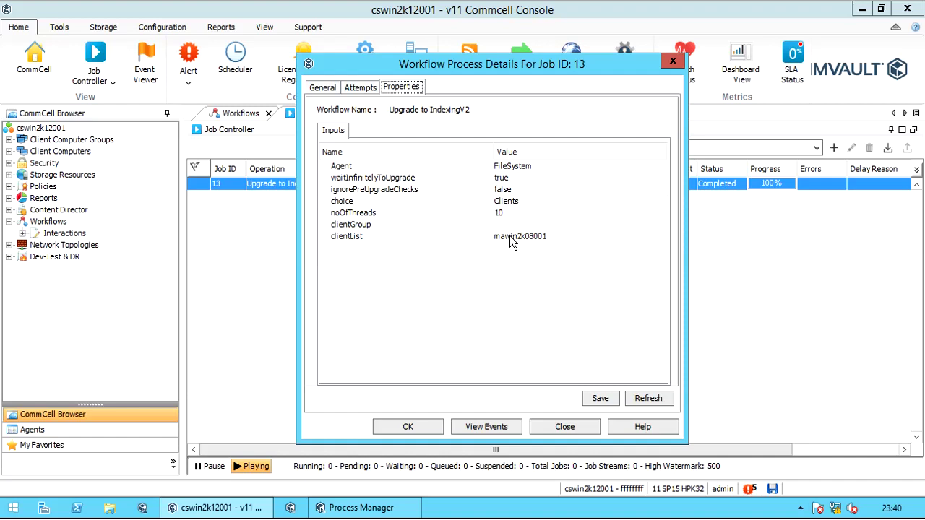
click(496, 426)
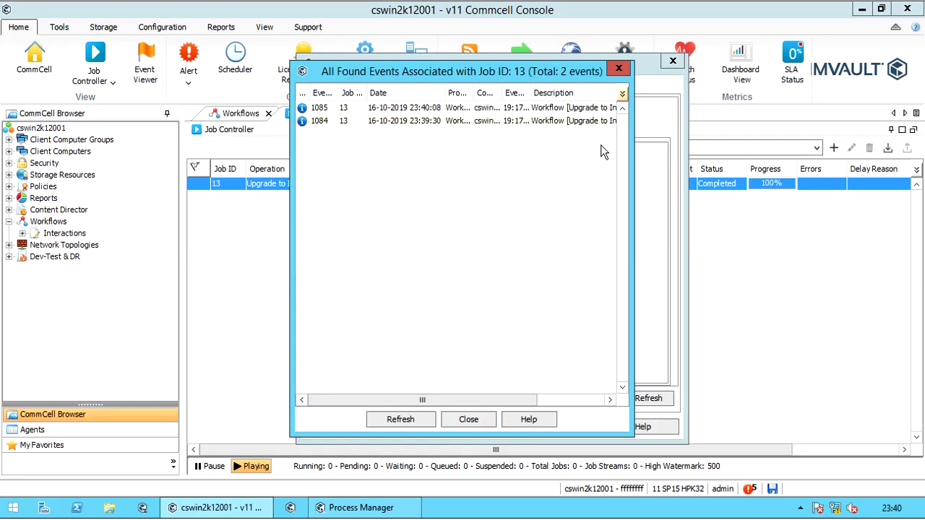
Step: Open event 1084, reporting the Upgrade to IndexingV2 workflow started at 23:39:30
double_click(553, 121)
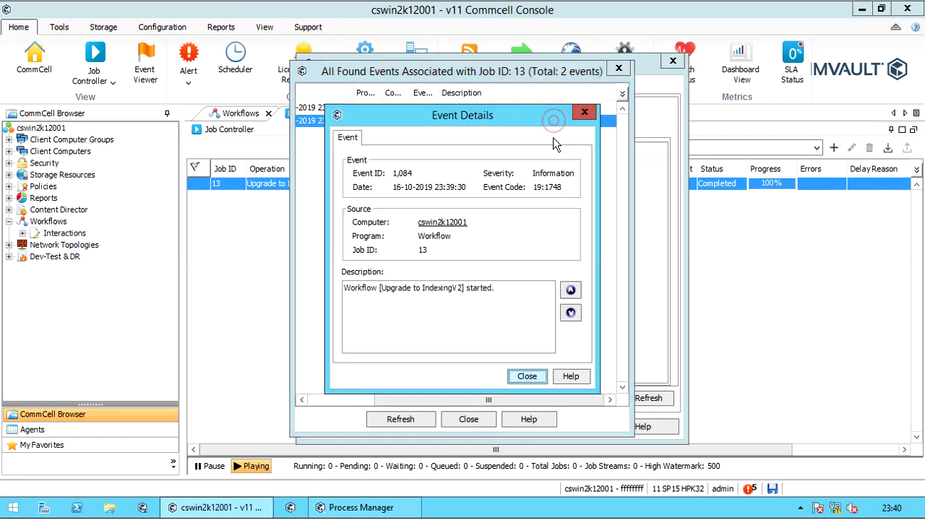